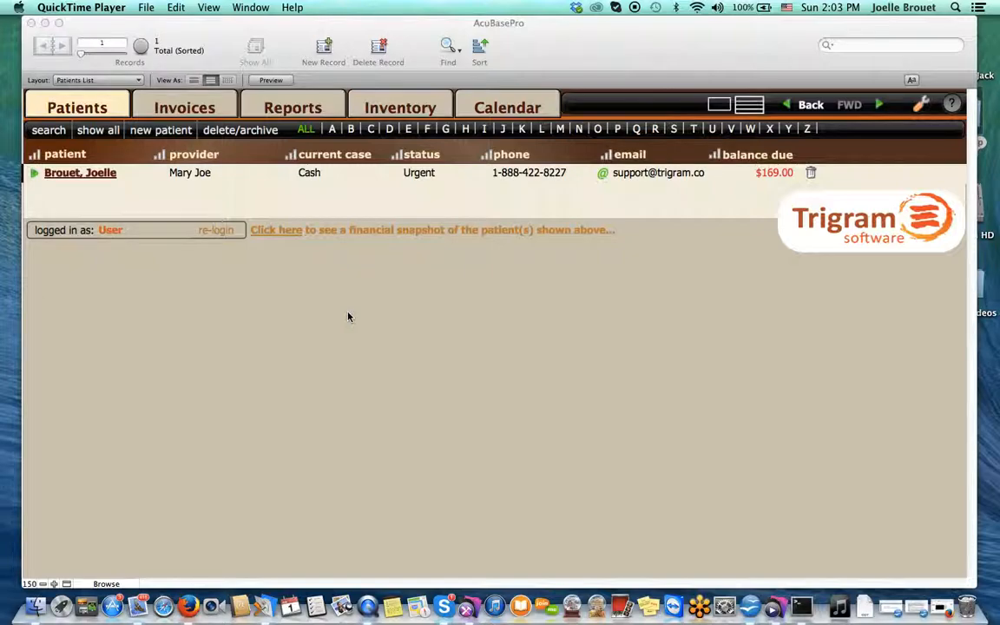
- Open the listed patient's record for editing and change the assigned provider to ID 105
click(98, 176)
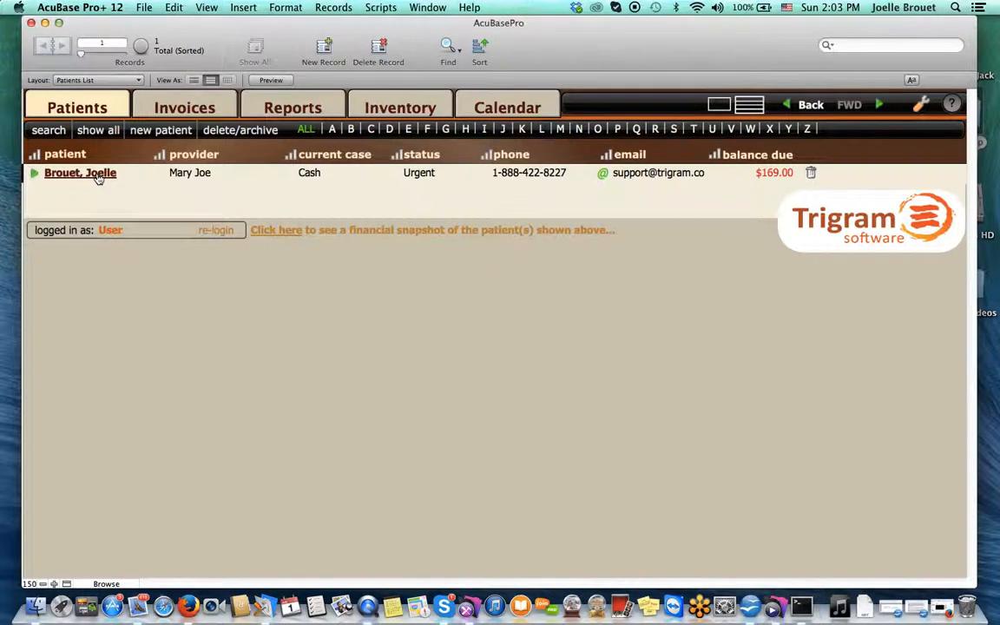
click(98, 173)
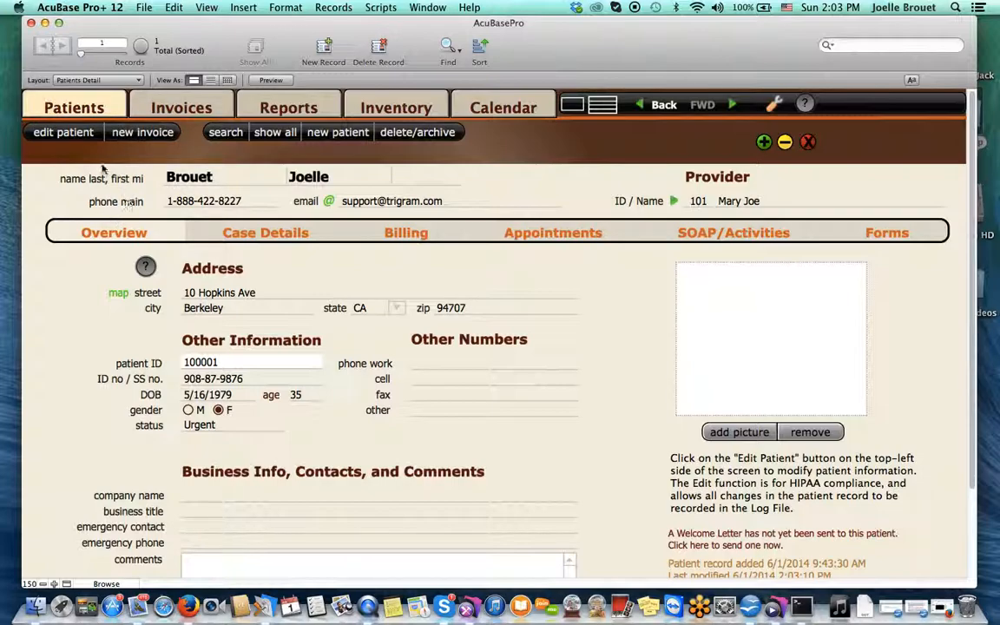
click(64, 134)
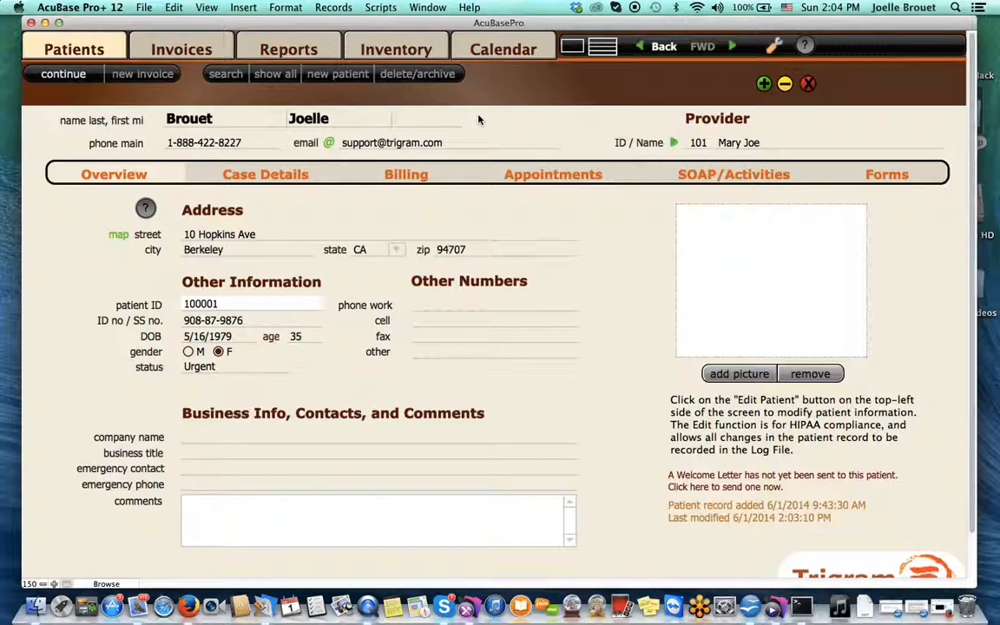
click(697, 142)
click(706, 162)
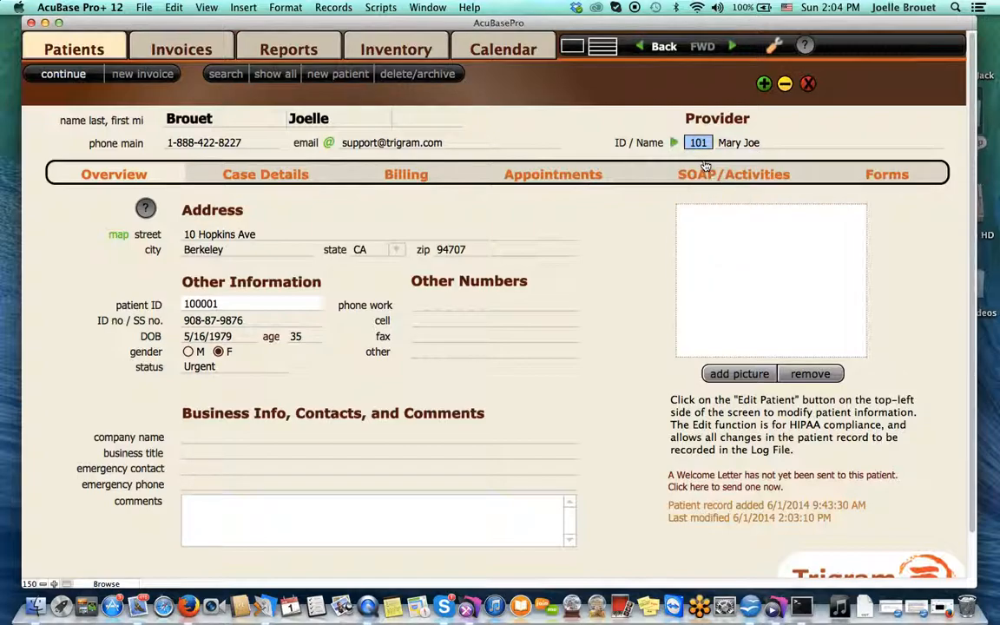
click(699, 143)
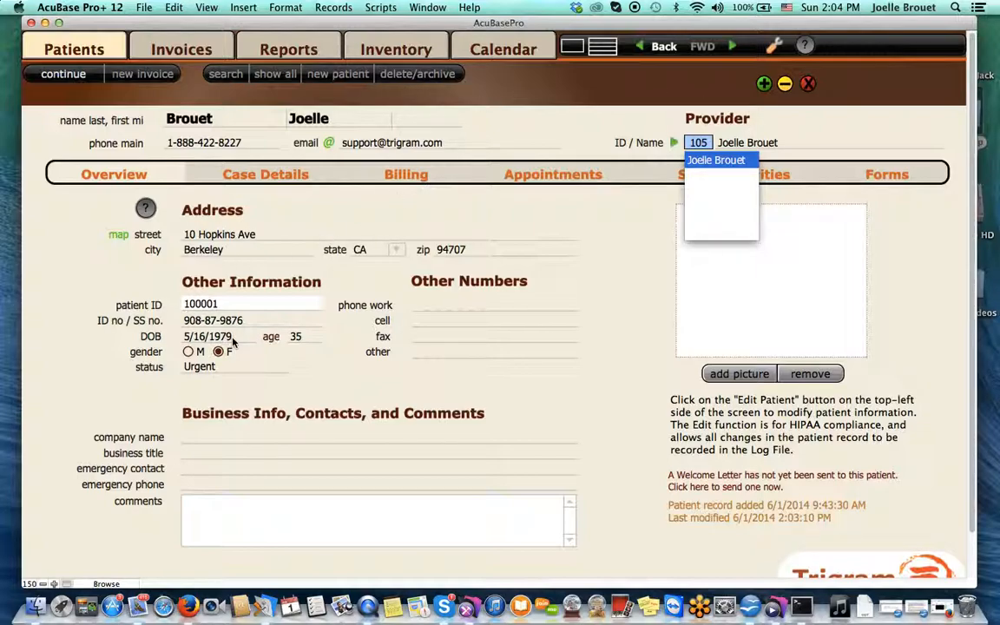
- Check the patient ID, ID/SS number, status options and comments fields, and finish editing the patient record
click(173, 311)
click(223, 303)
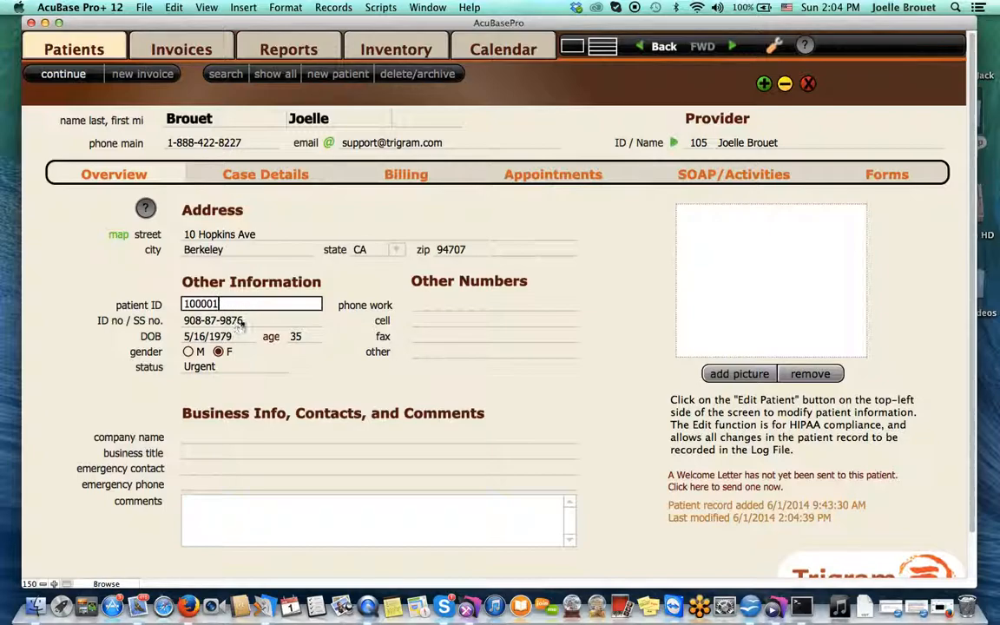
click(247, 321)
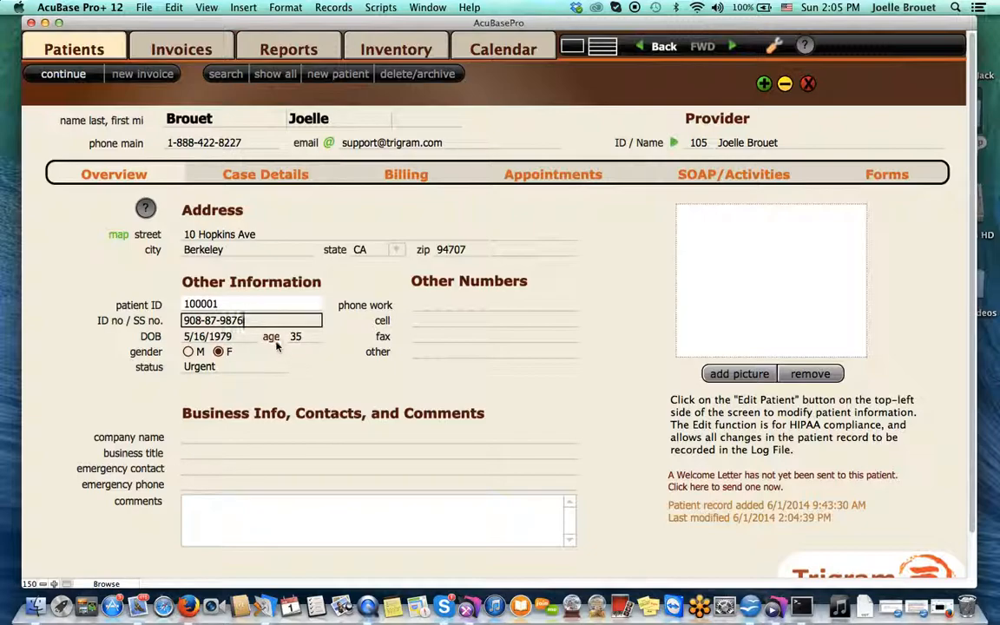
click(218, 366)
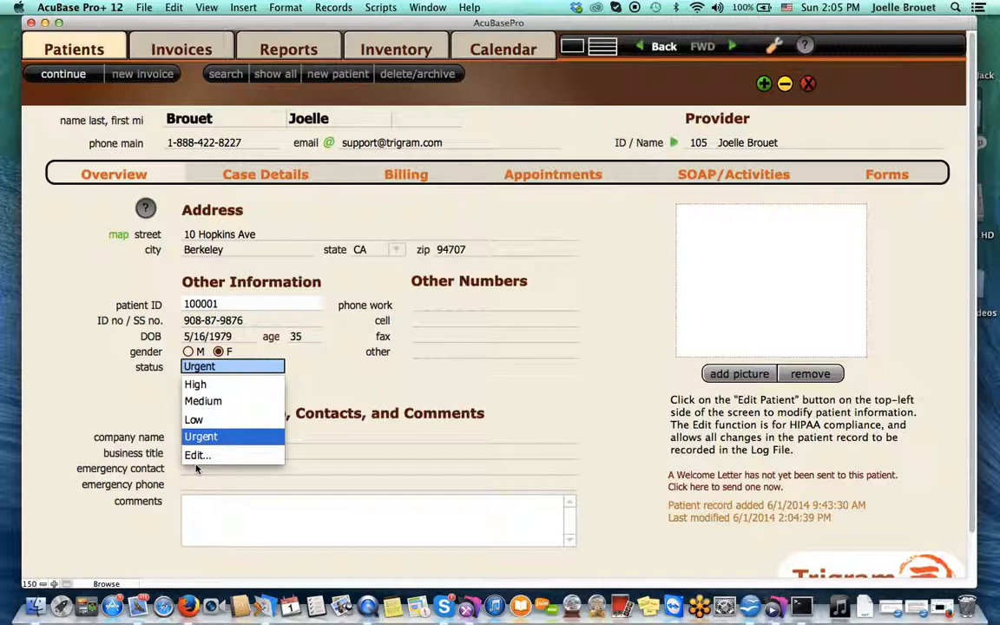
click(338, 393)
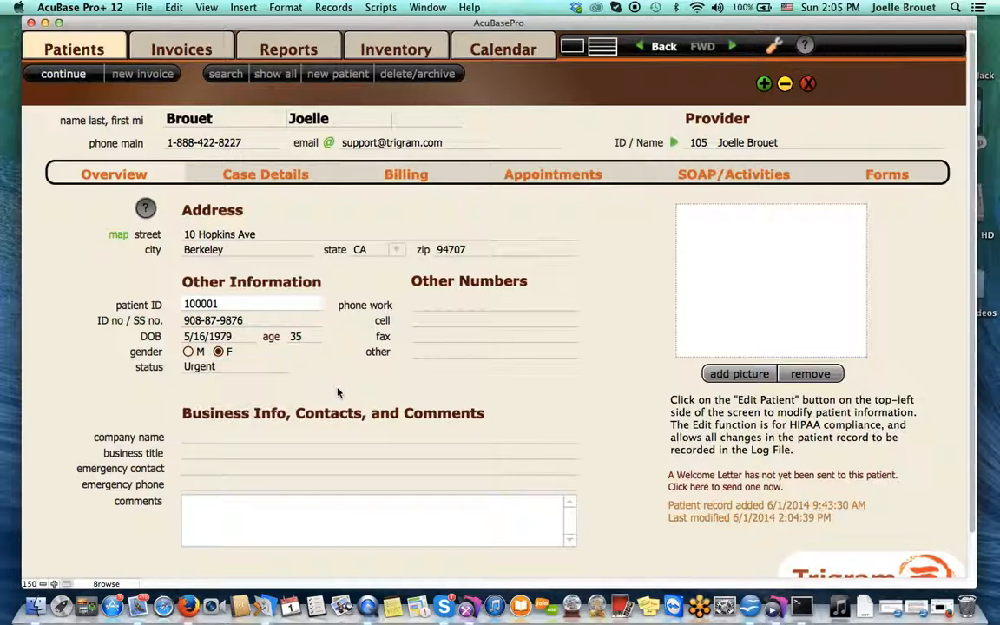
click(265, 518)
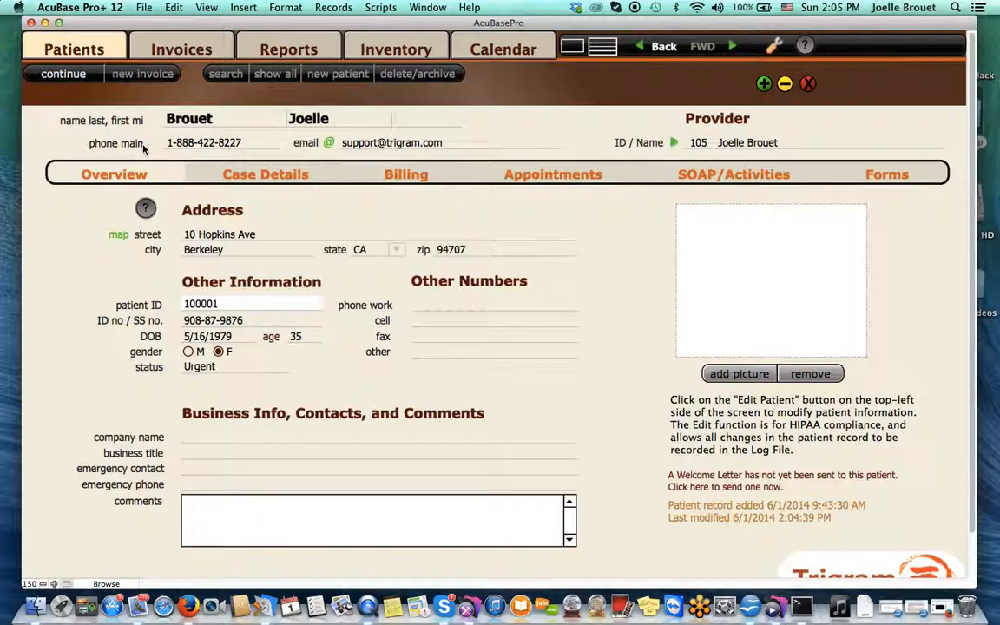
click(61, 74)
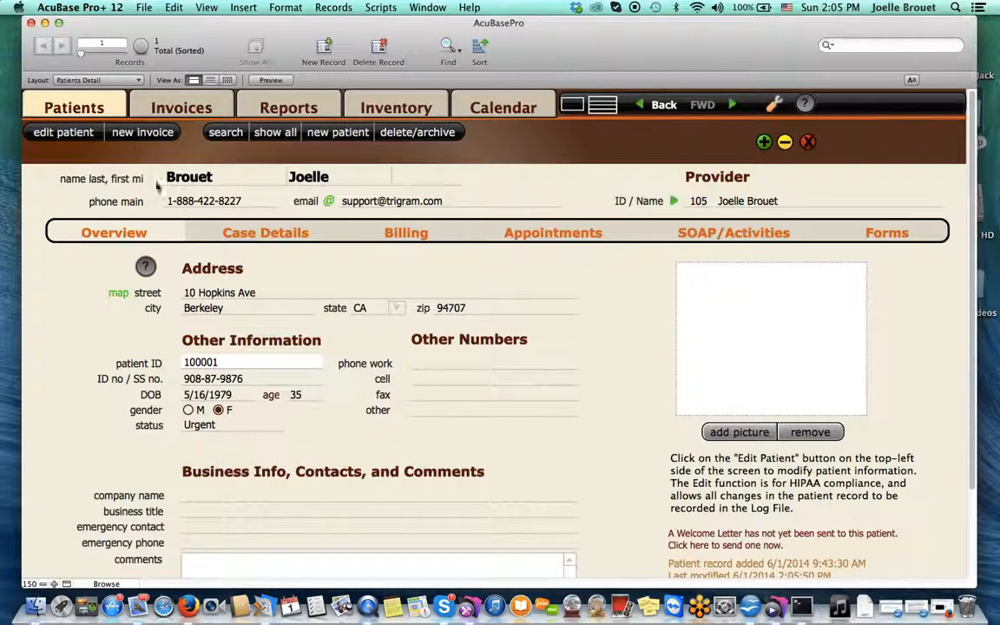
- Open the patient's Cash case from the case details and look over the available case types
click(243, 234)
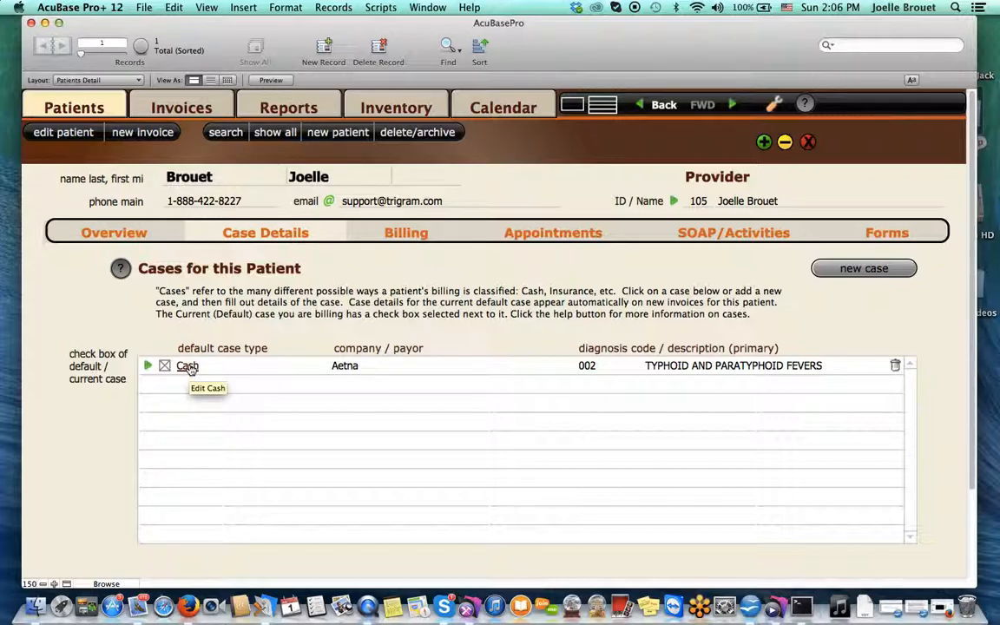
click(187, 366)
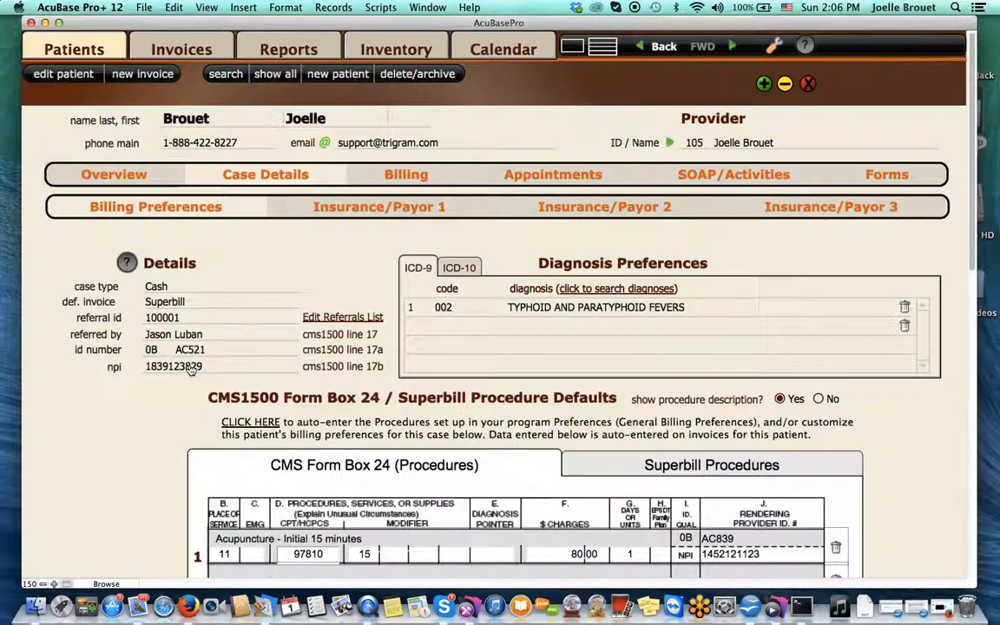
click(161, 289)
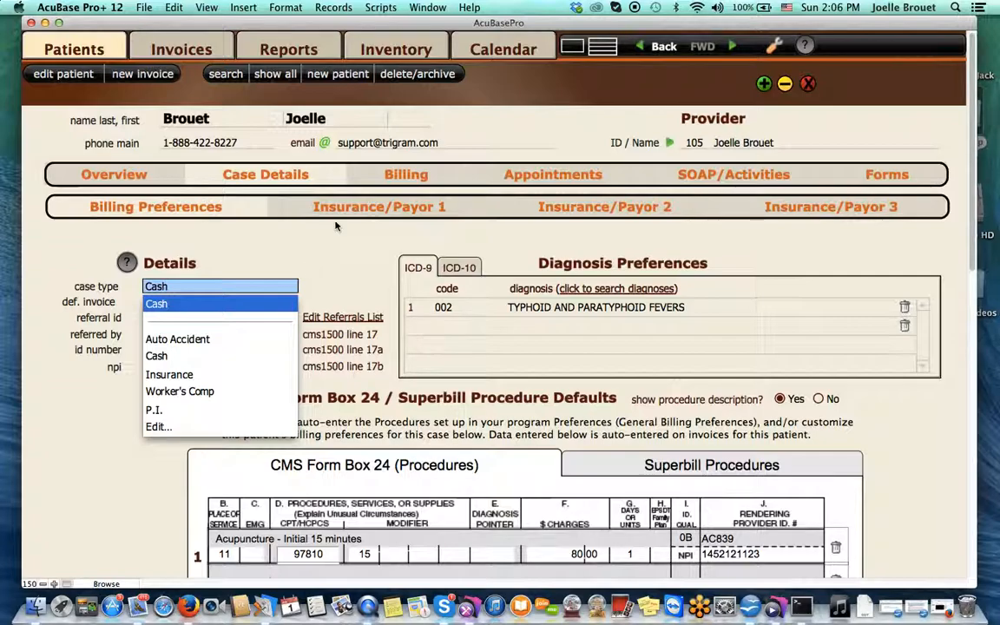
click(300, 254)
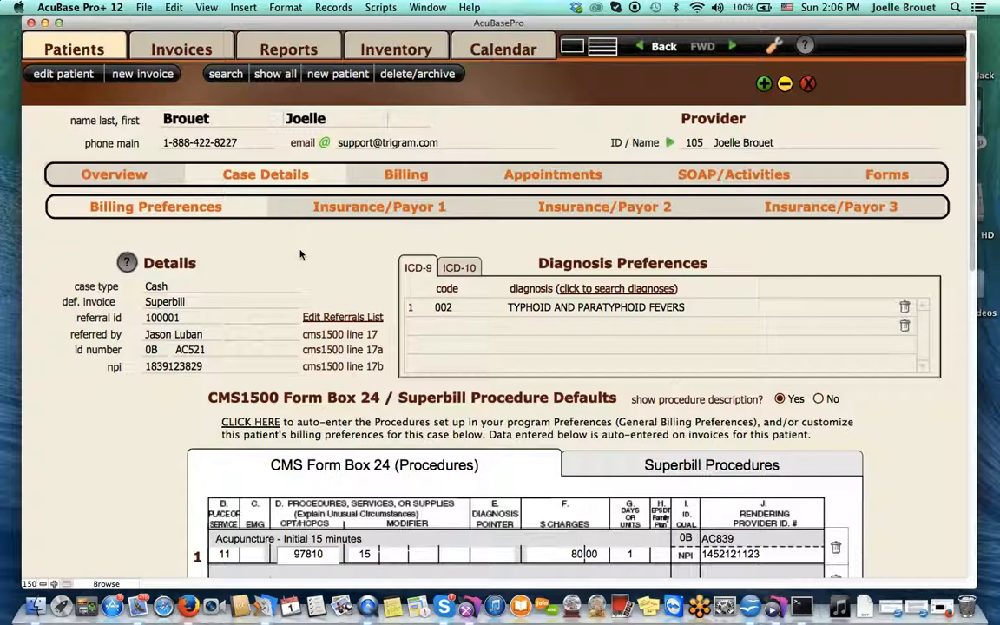
- Examine the default invoice, referral ID and case type choices in the case's billing preferences
click(167, 299)
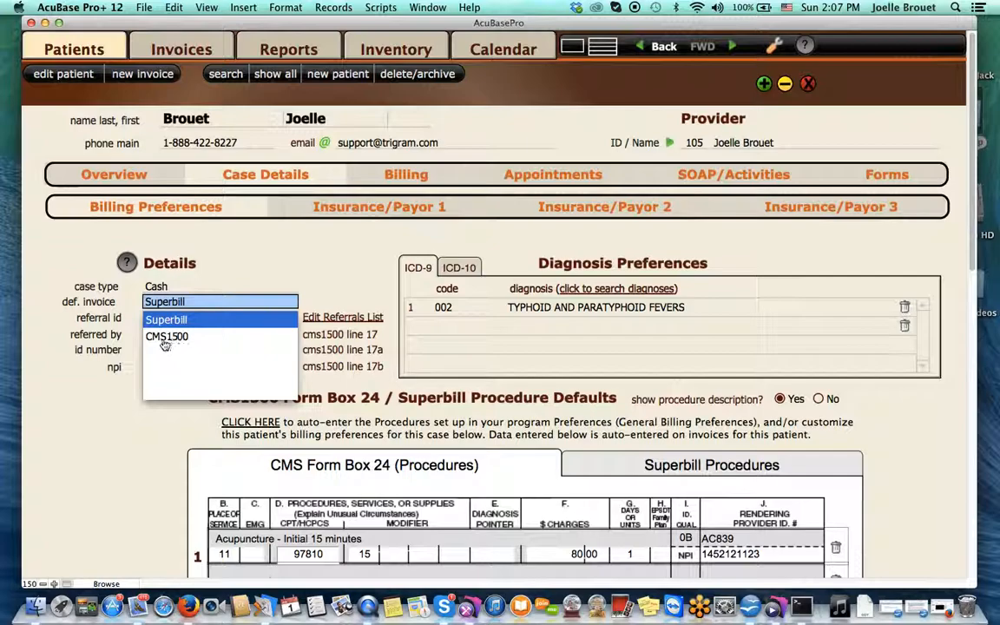
click(209, 251)
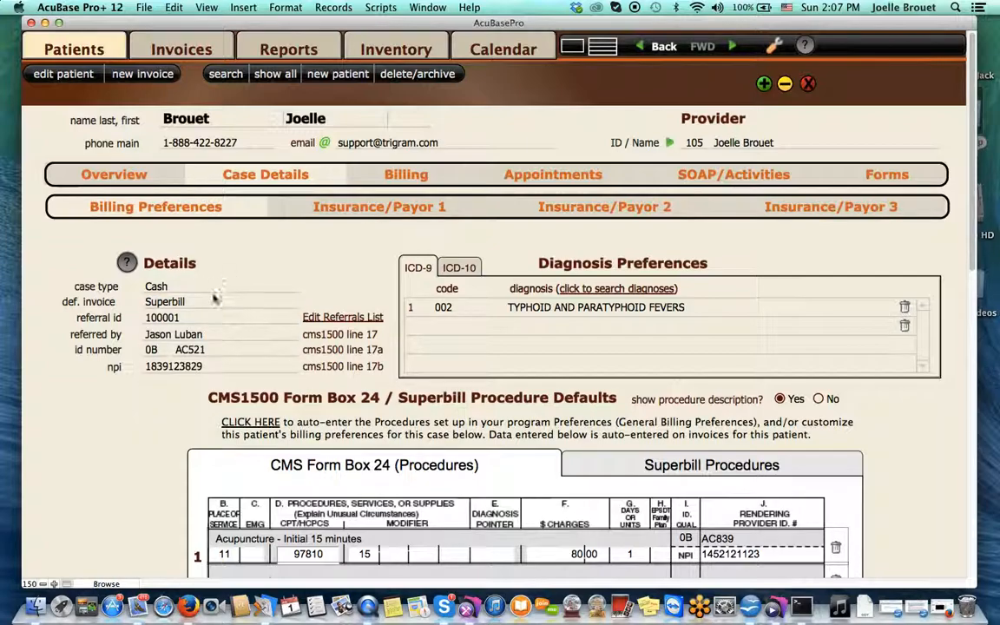
click(163, 318)
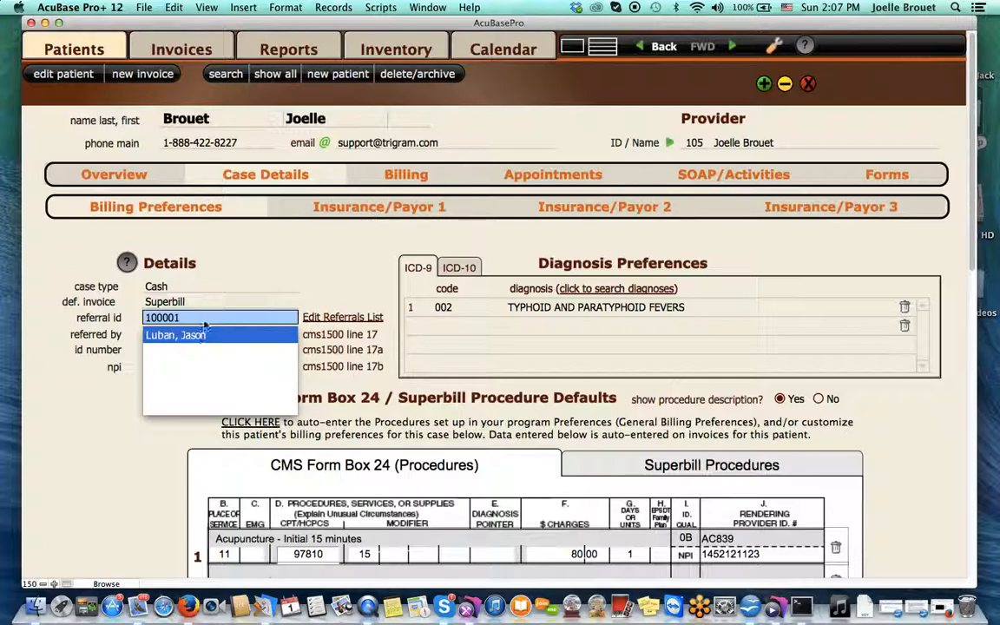
click(224, 285)
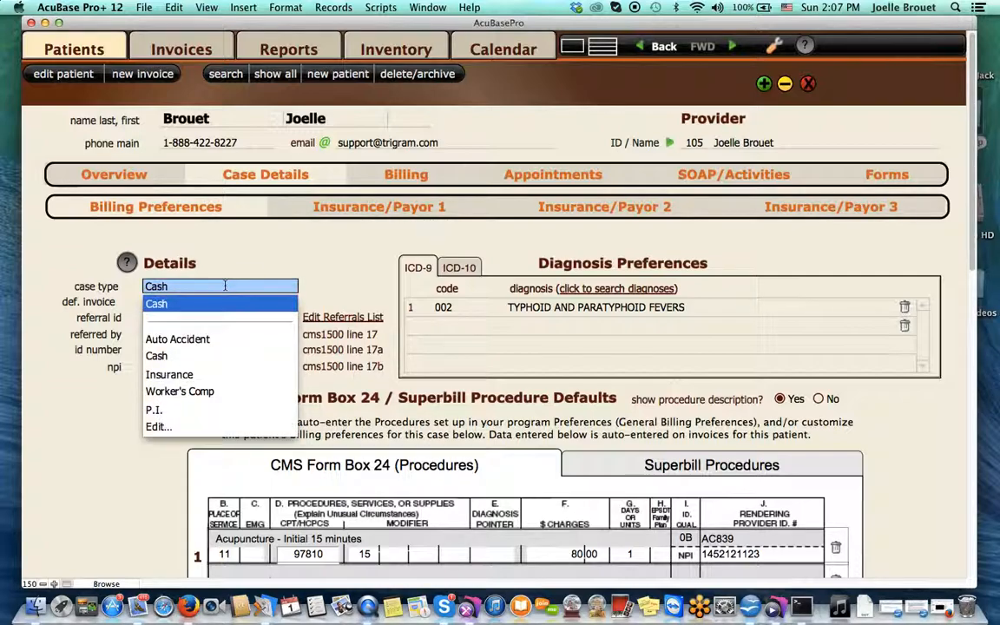
click(541, 236)
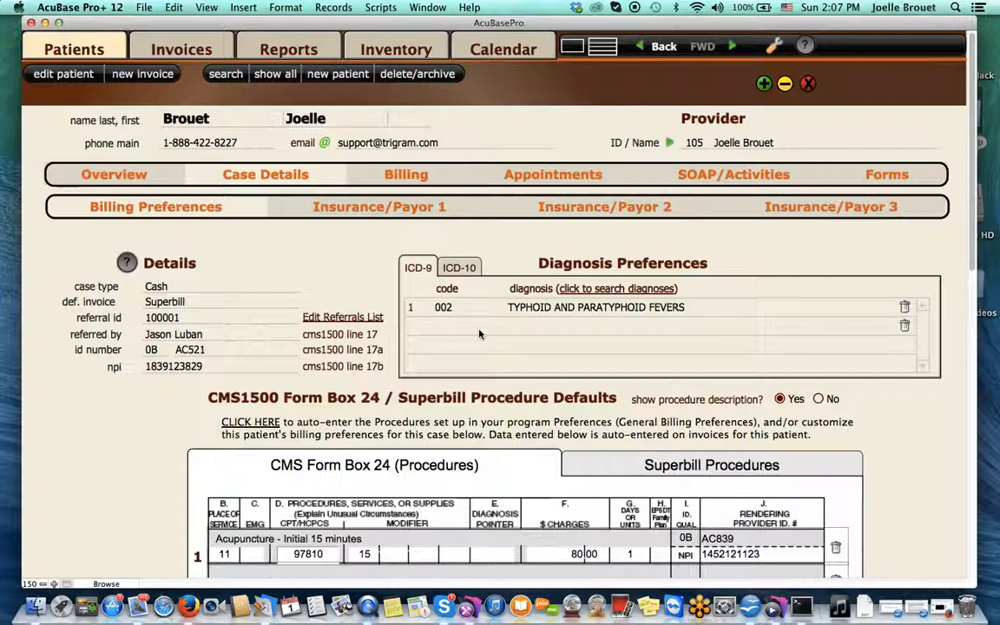
- Add LUMBAGO as the second ICD-9 diagnosis in the case's diagnosis preferences
click(518, 327)
text(lumBAGO)
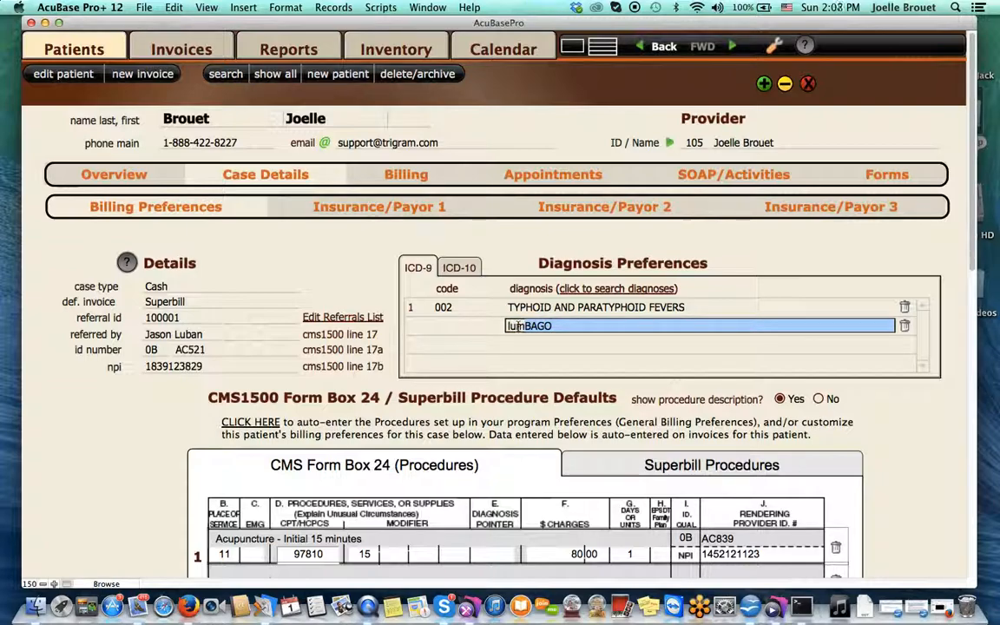
key(Return)
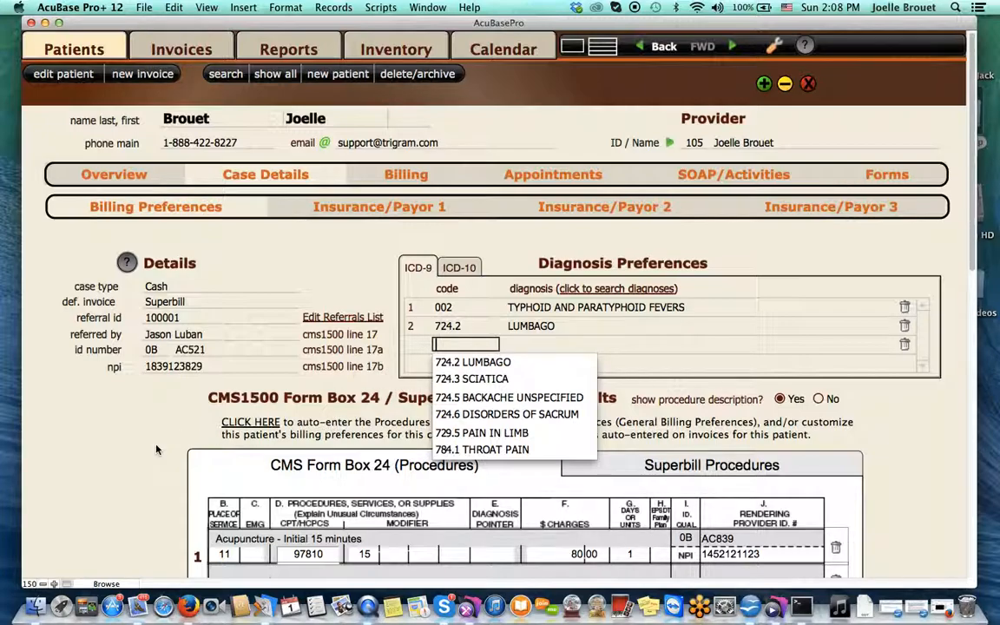
- Fill procedure line 2 of CMS Form Box 24 with place of service 11 and Acupuncture - Additional 15 minutes (97811)
scroll(157, 449, down, 3)
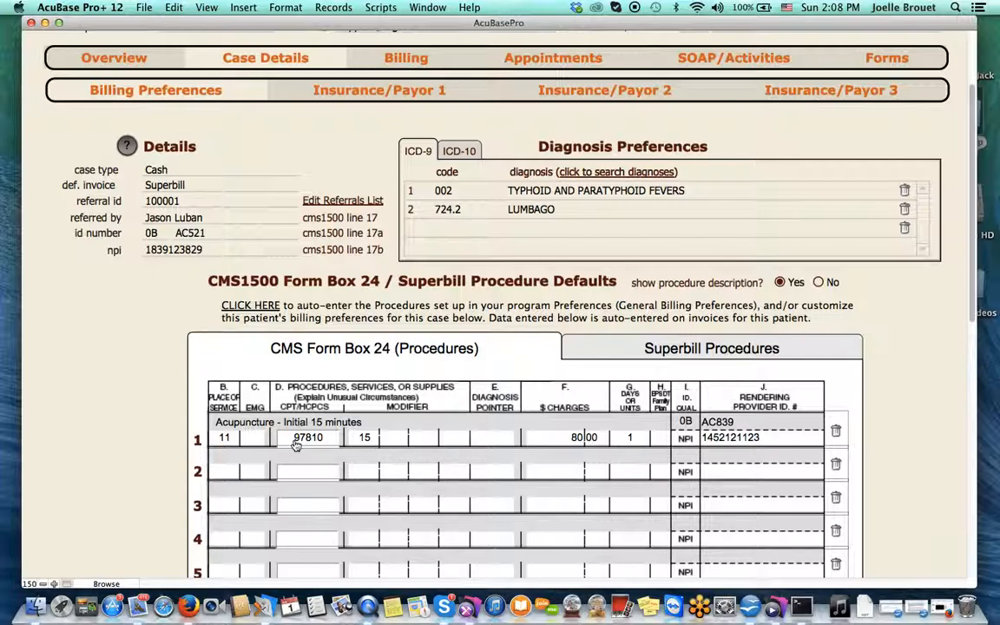
click(222, 474)
click(232, 369)
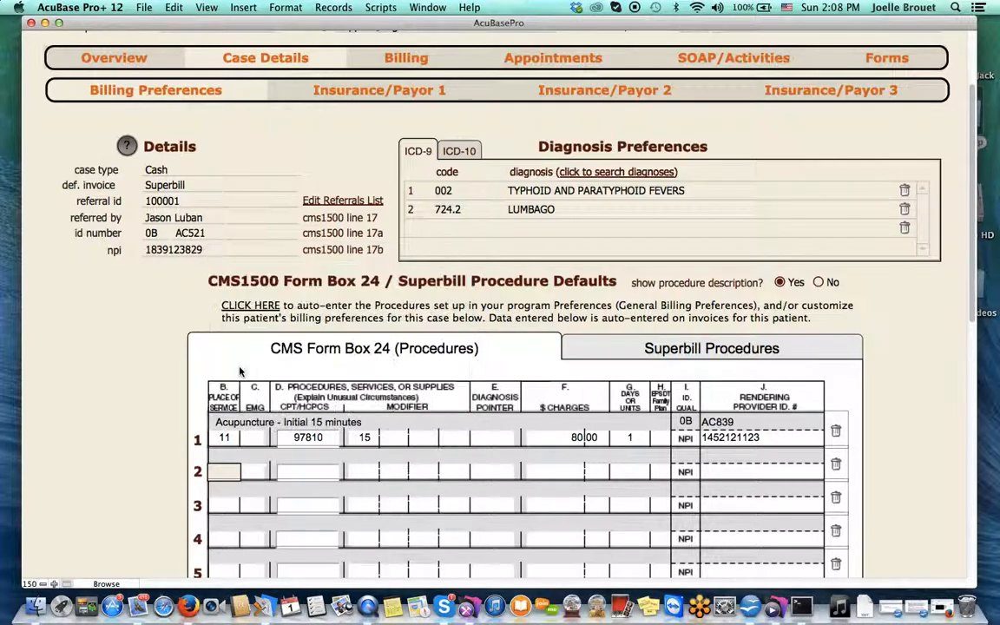
click(328, 476)
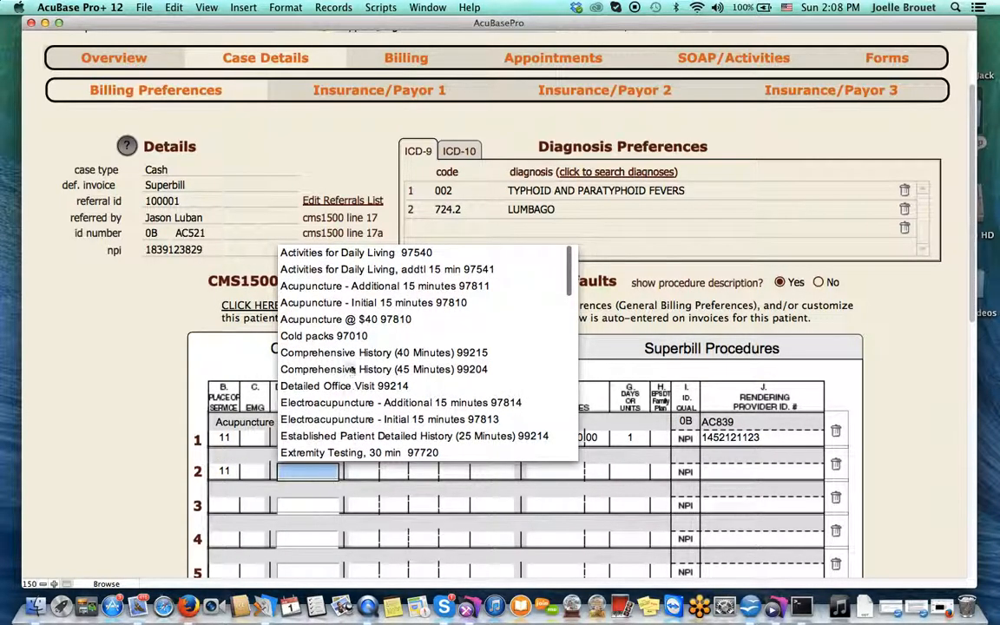
click(364, 285)
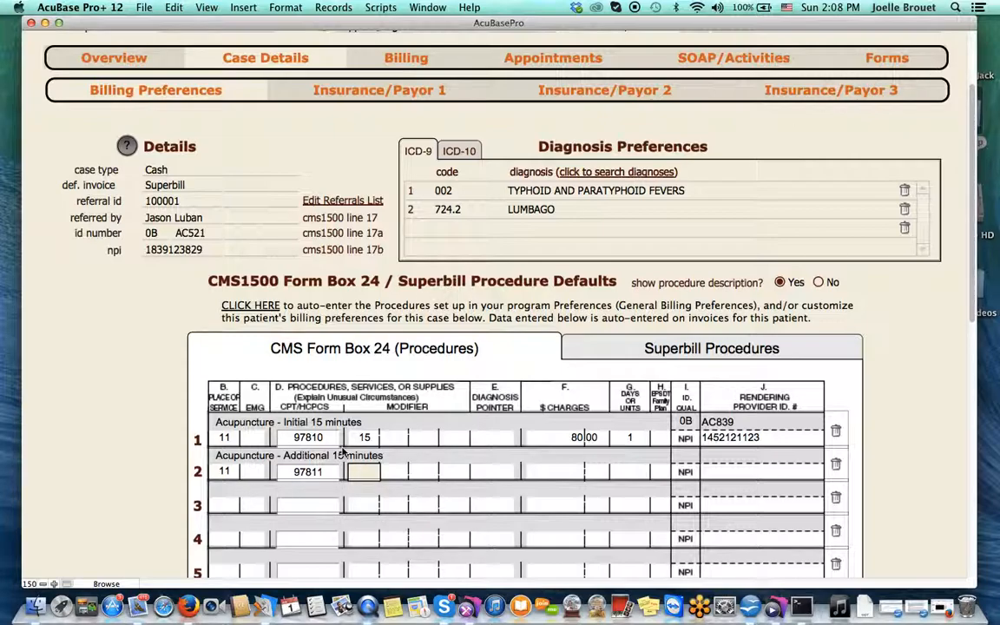
- Try Activities for Daily Living (97540) and its additional 15 min variant (97541) as the procedure on line 2
click(309, 471)
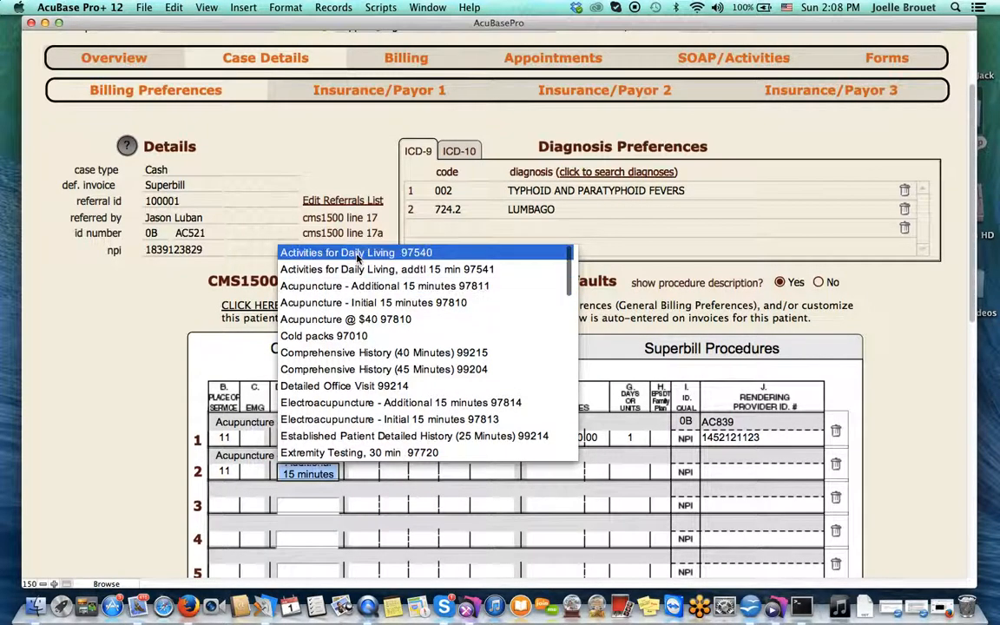
click(357, 252)
click(309, 471)
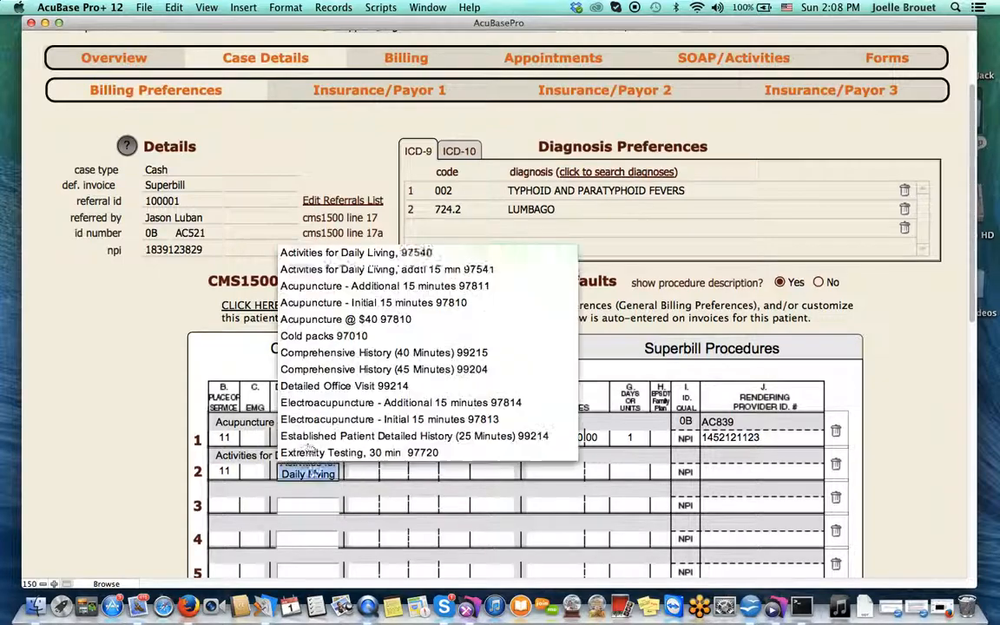
click(314, 269)
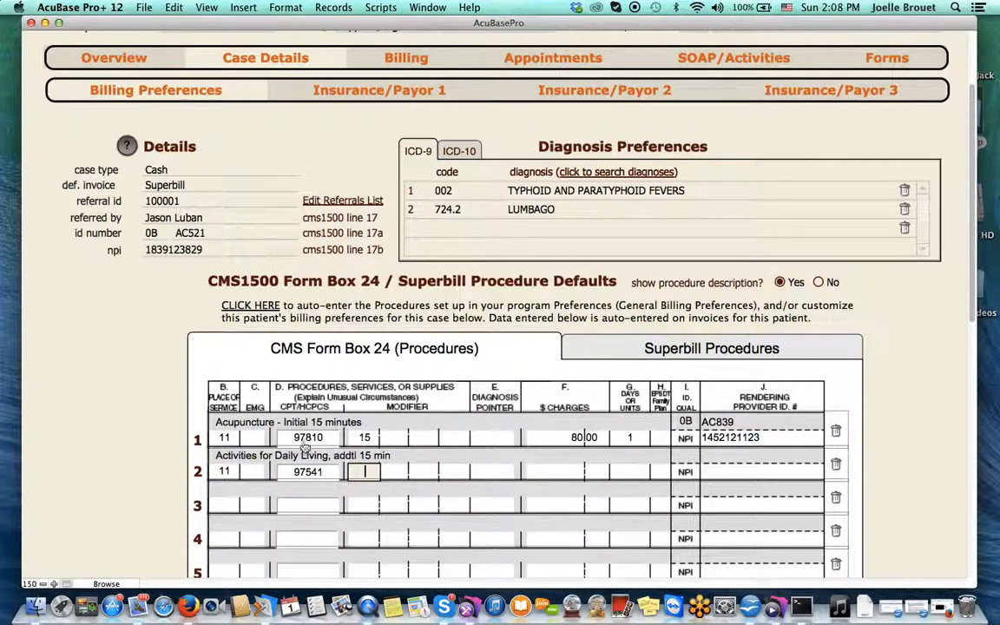
- Change the procedure on line 2 to Acupuncture @ $40 (97810) and set its days or units to 1 Day
click(309, 471)
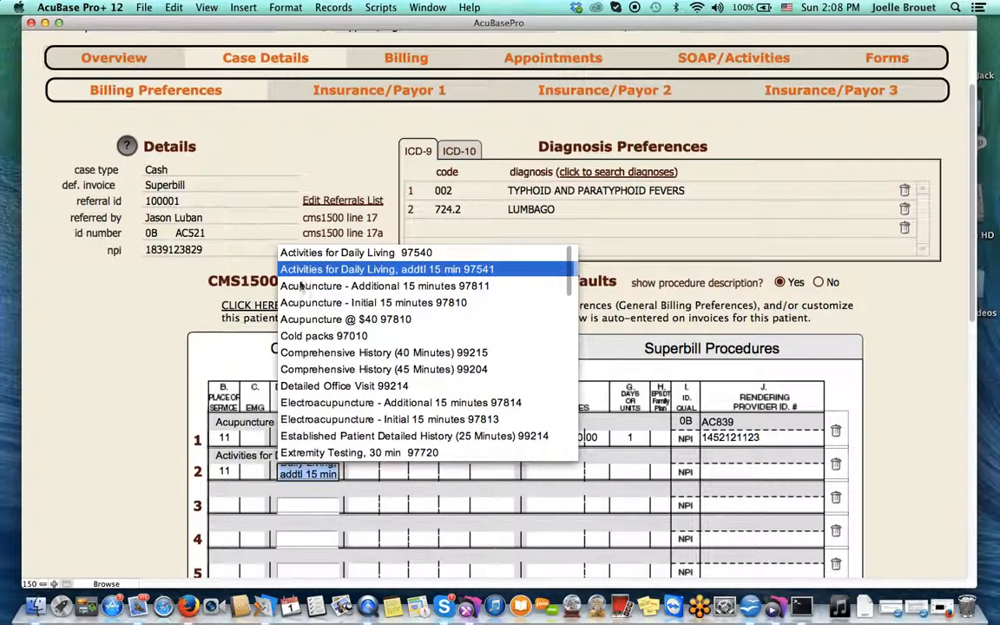
click(352, 319)
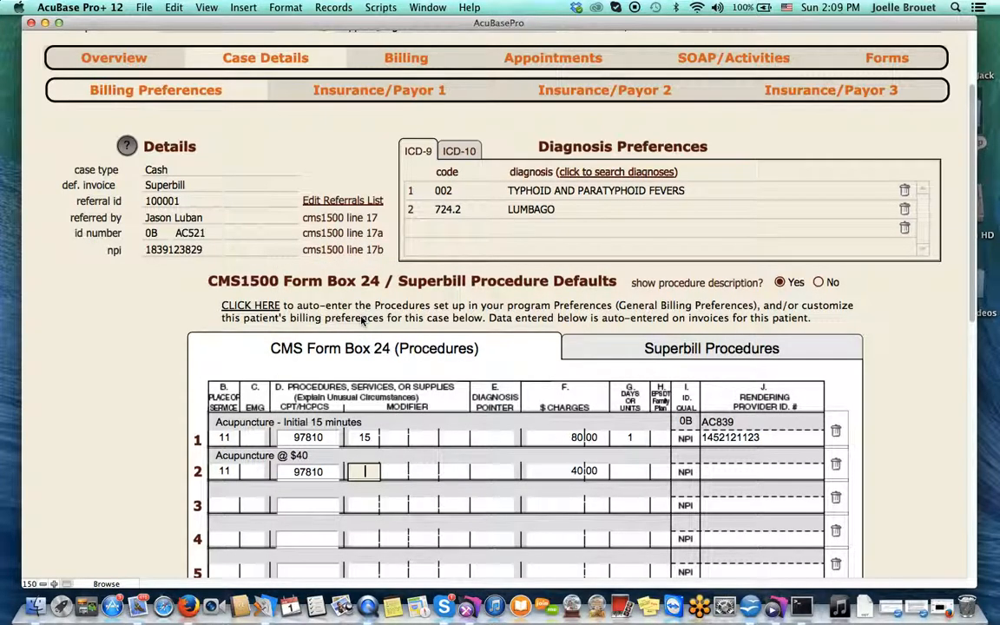
click(635, 473)
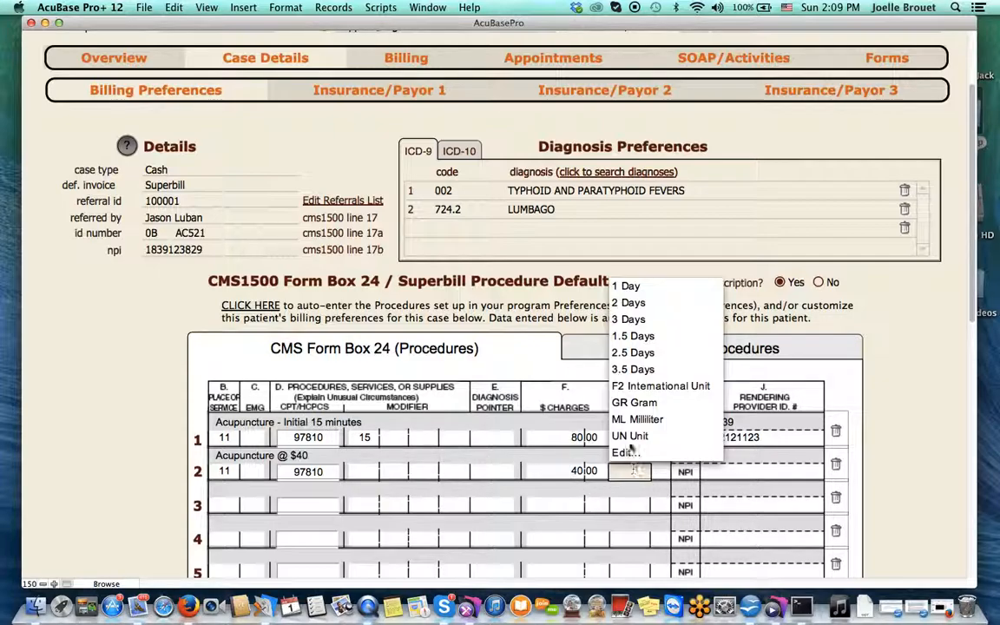
click(622, 287)
key(Tab)
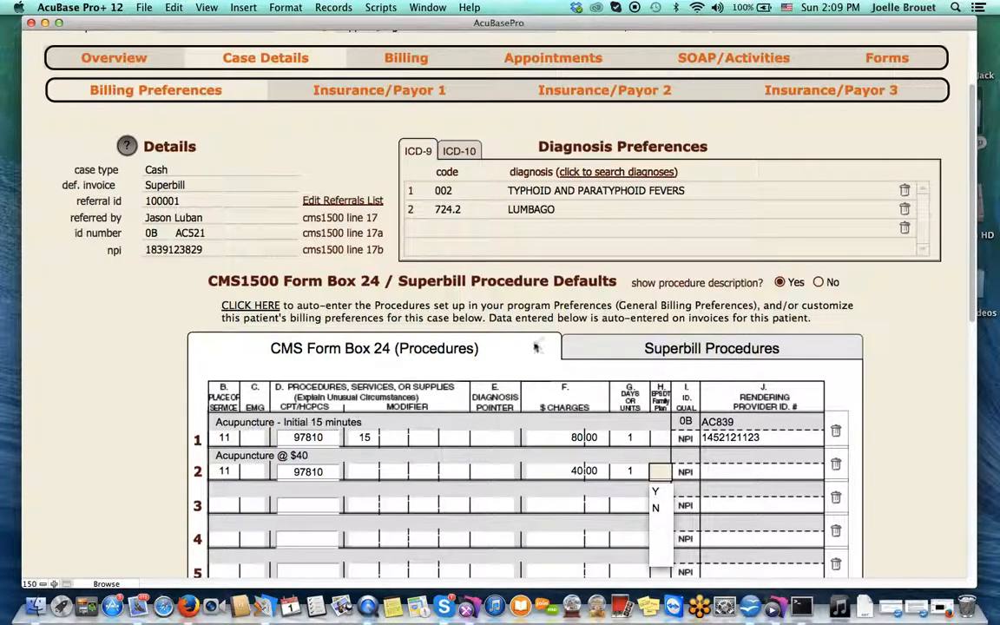
- Enter AB as the diagnosis pointer for both procedure lines 1 and 2
click(491, 437)
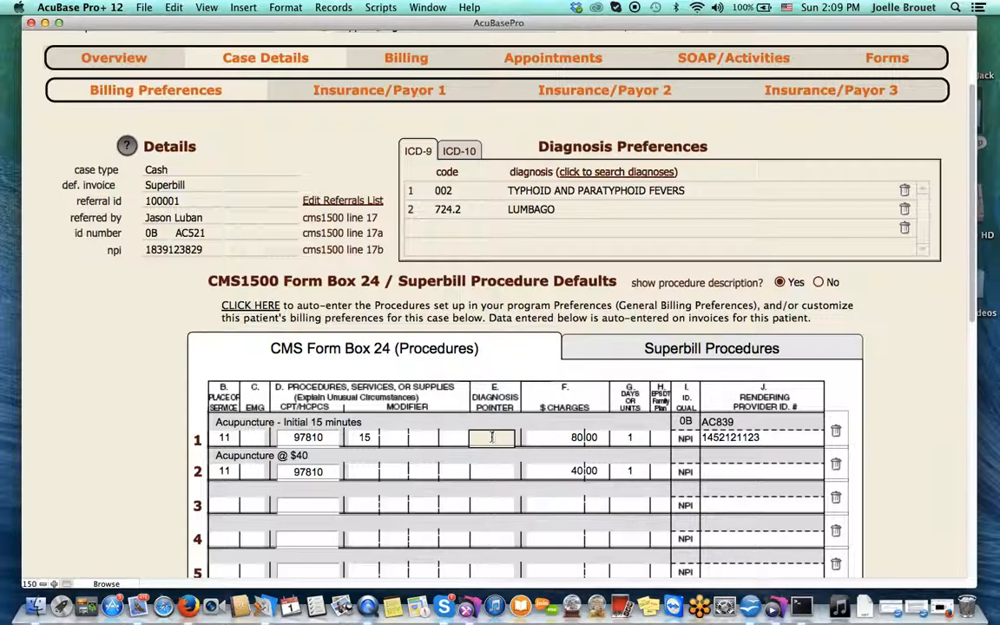
text(B)
click(490, 471)
text(AB)
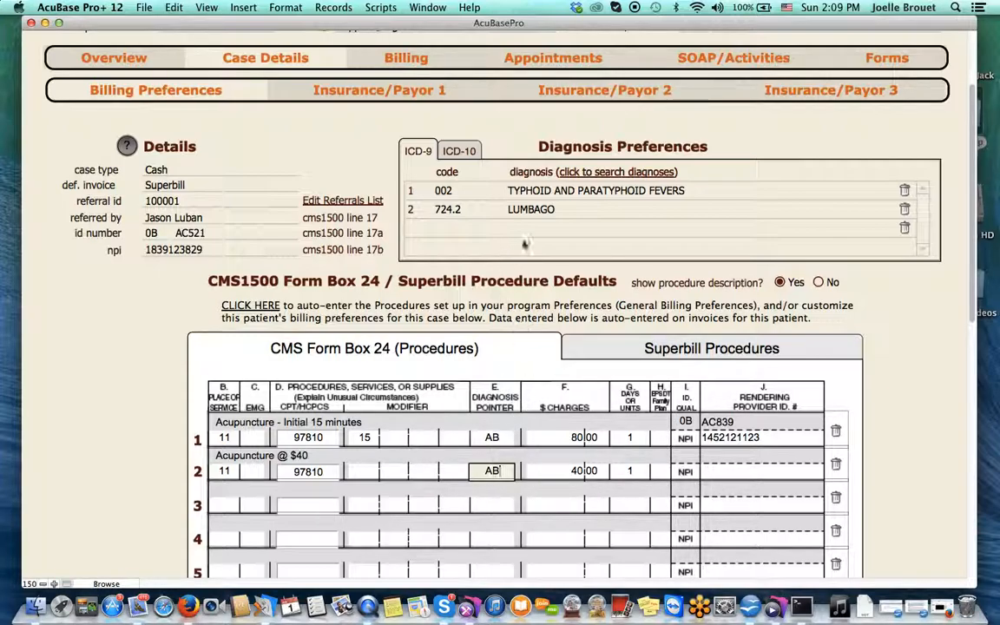
- Fill in procedure line 2's rendering provider ID and NPI number, with 0B as the ID qualifier
click(714, 457)
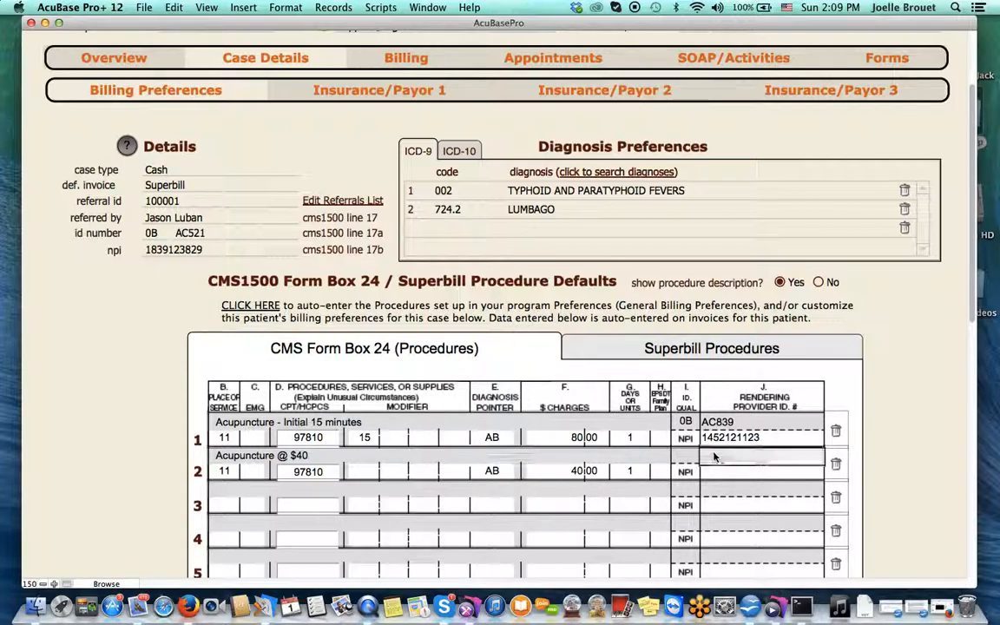
click(727, 474)
key(Tab)
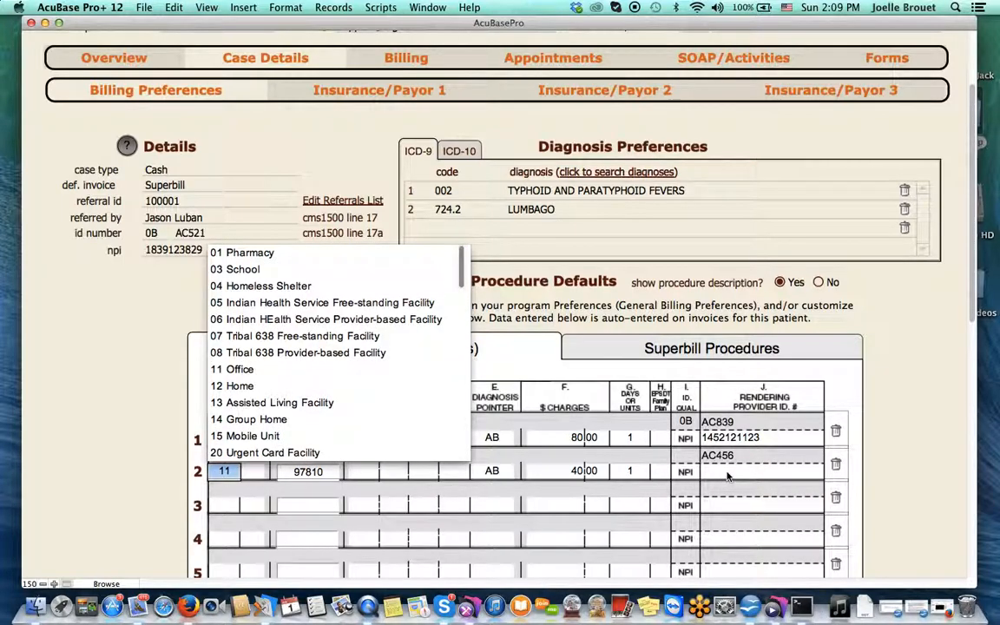
click(727, 475)
click(729, 488)
key(Tab)
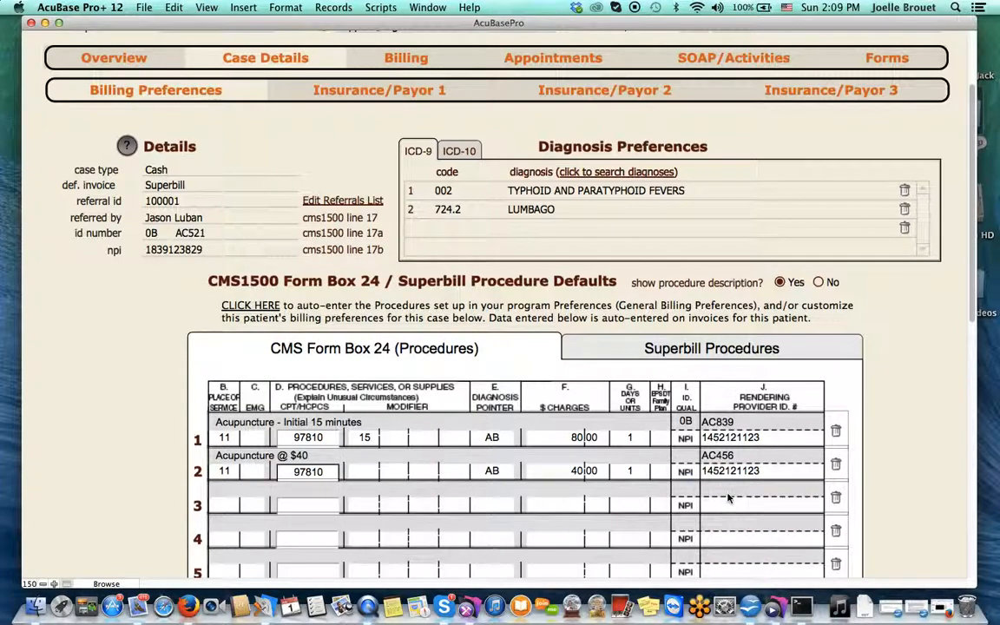
click(690, 456)
click(682, 234)
key(Tab)
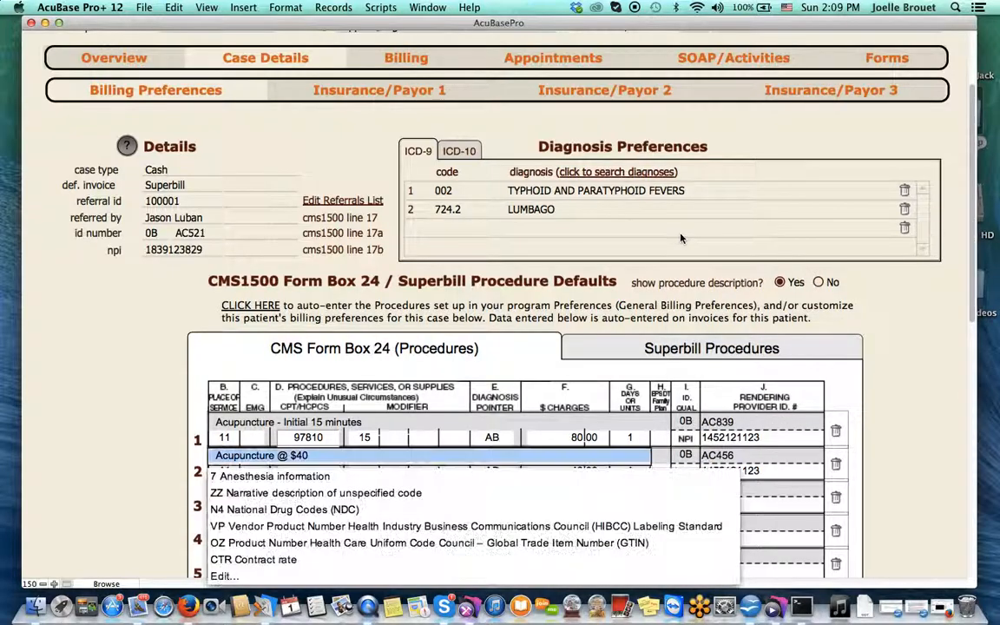
click(956, 374)
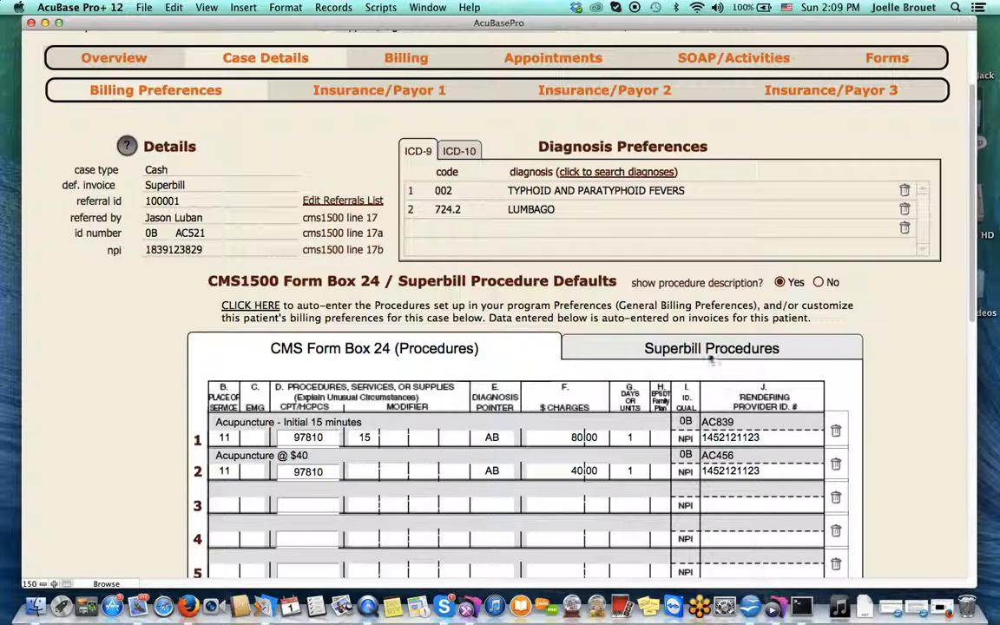
- Review the CMS form preferences for Insurance/Payor 1, from the insured's details through the diagnoses and procedure lines
click(381, 95)
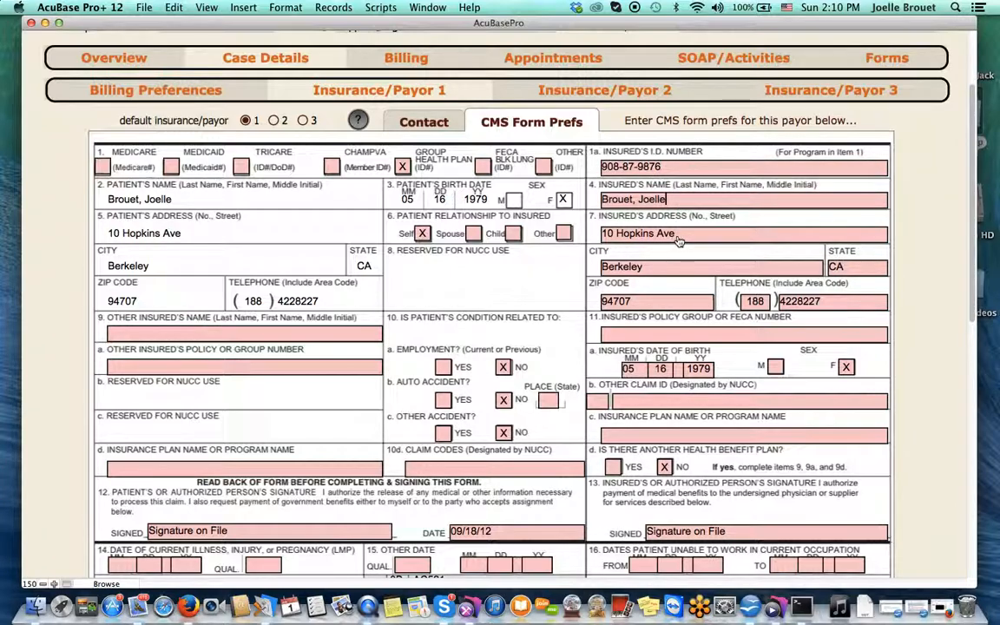
click(709, 265)
click(855, 273)
click(707, 308)
scroll(501, 336, down, 1)
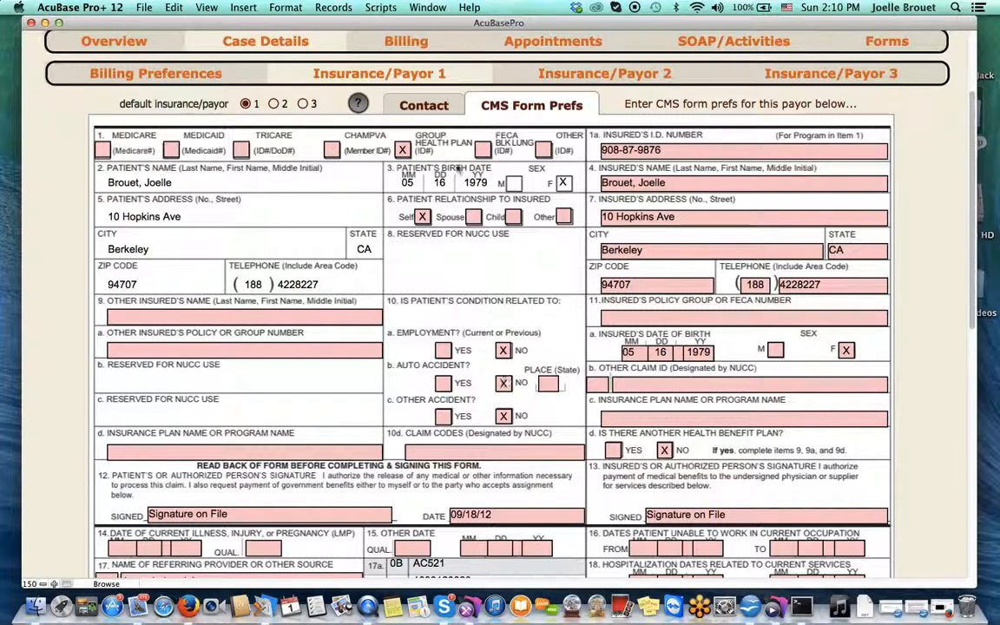
scroll(492, 336, down, 5)
scroll(492, 337, down, 4)
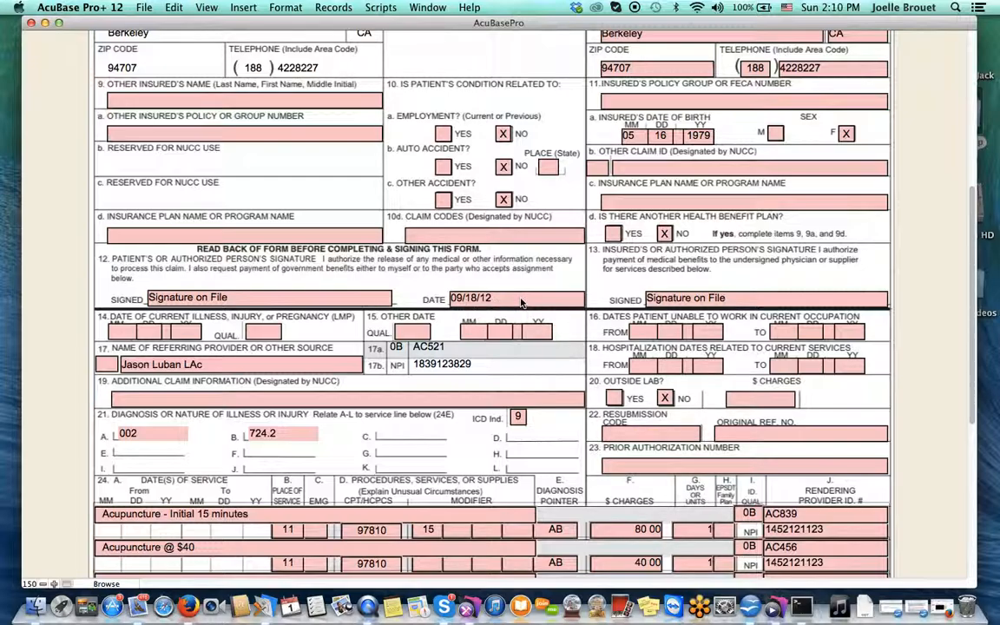
scroll(519, 302, down, 3)
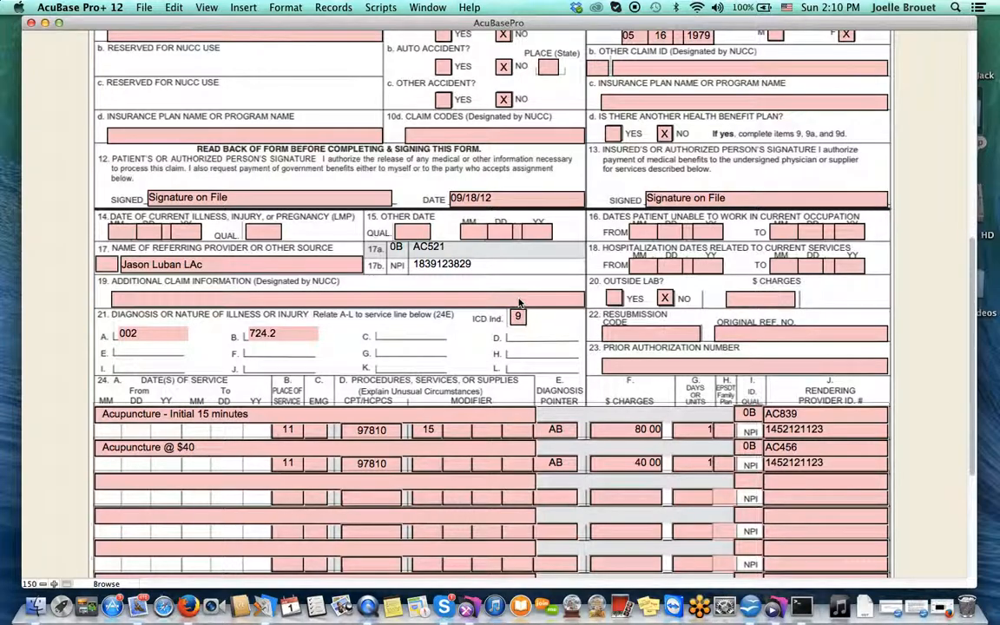
- Copy the billing provider information from Box 33 into the service facility location in Box 32
scroll(519, 302, down, 7)
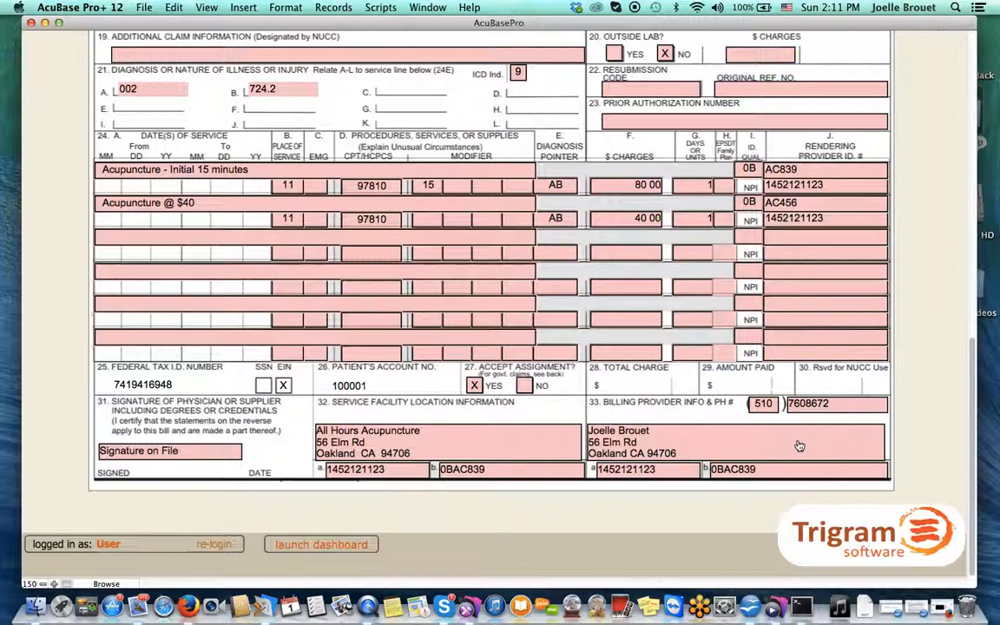
click(476, 446)
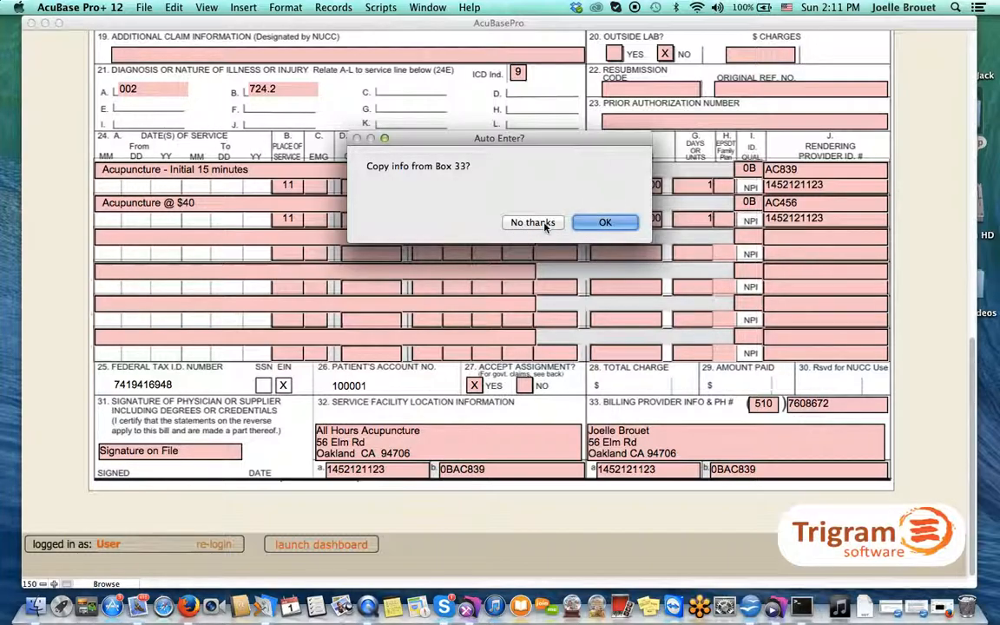
click(605, 220)
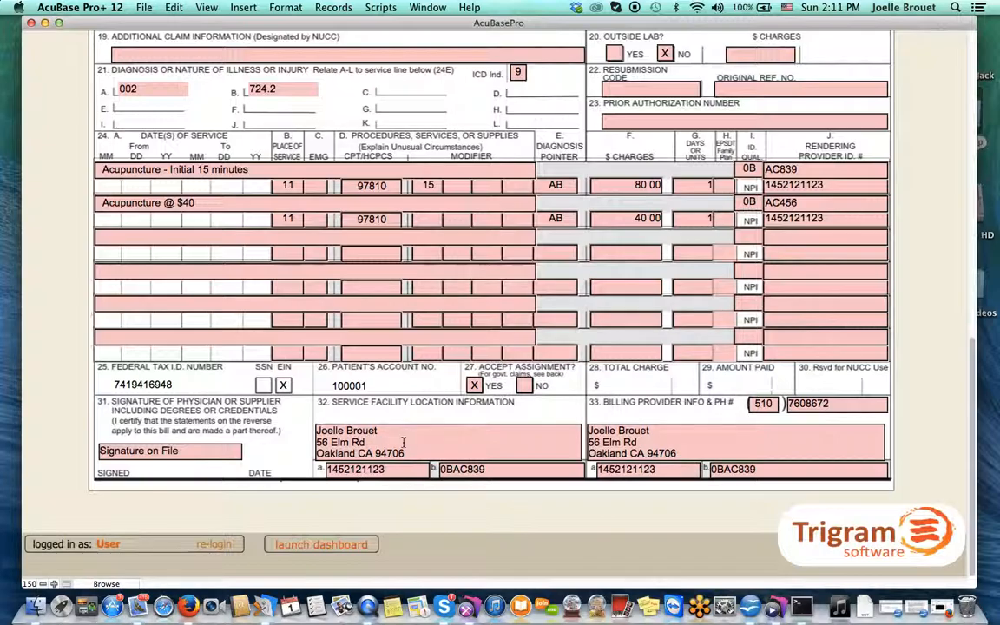
- Add the physician's full name to the Box 31 signature value list and select it as the signature
click(174, 451)
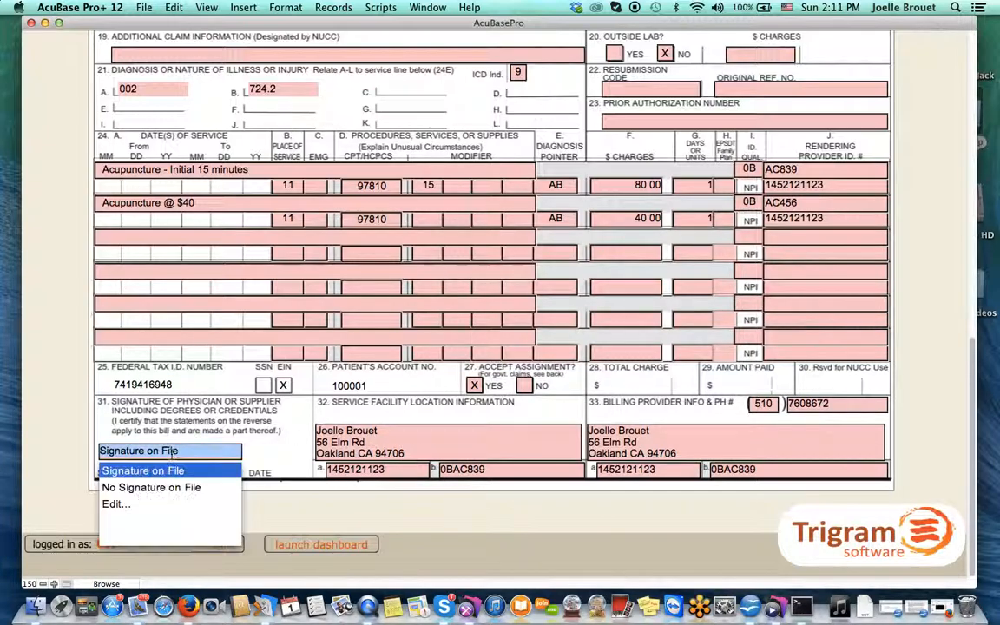
click(114, 504)
key(Return)
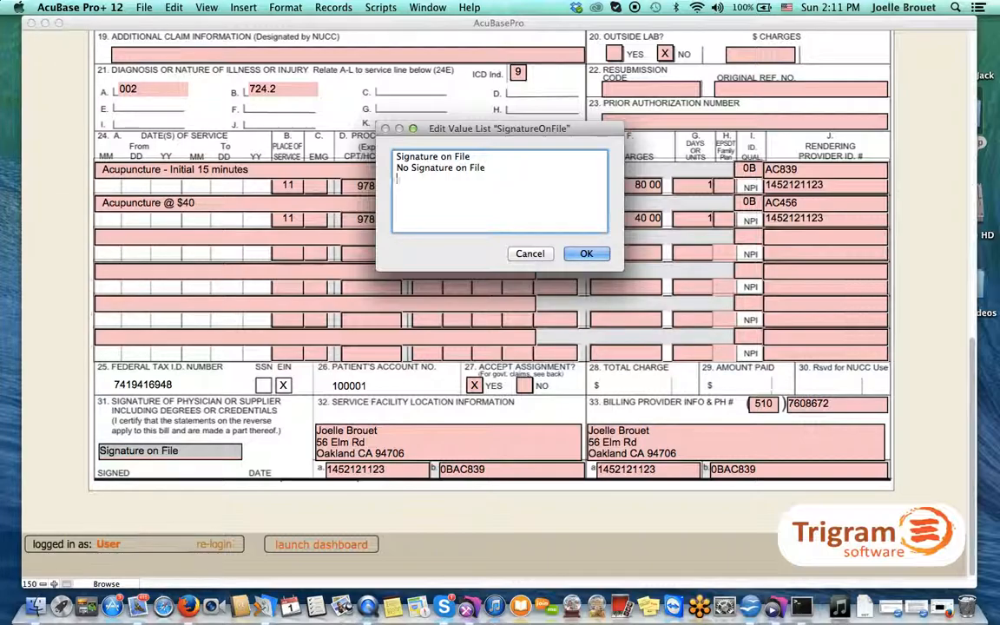
text(Jane Doe)
click(585, 254)
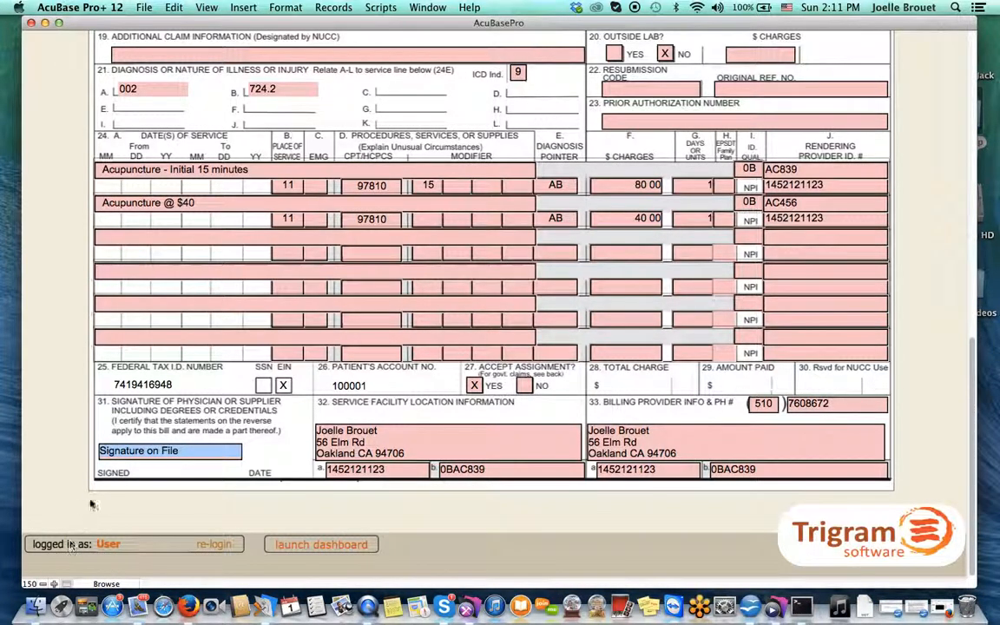
click(147, 451)
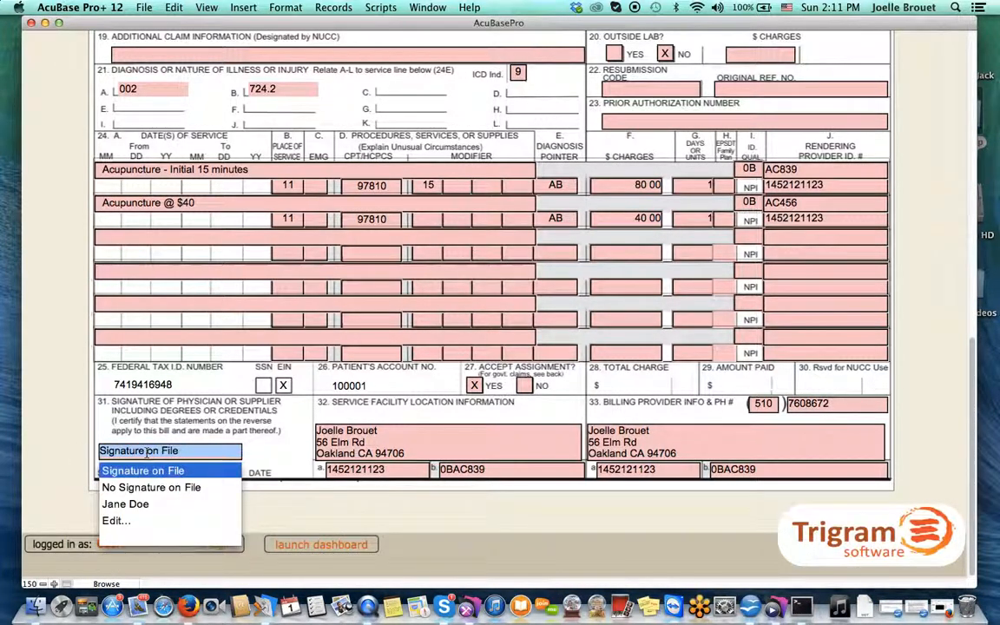
click(126, 504)
key(Tab)
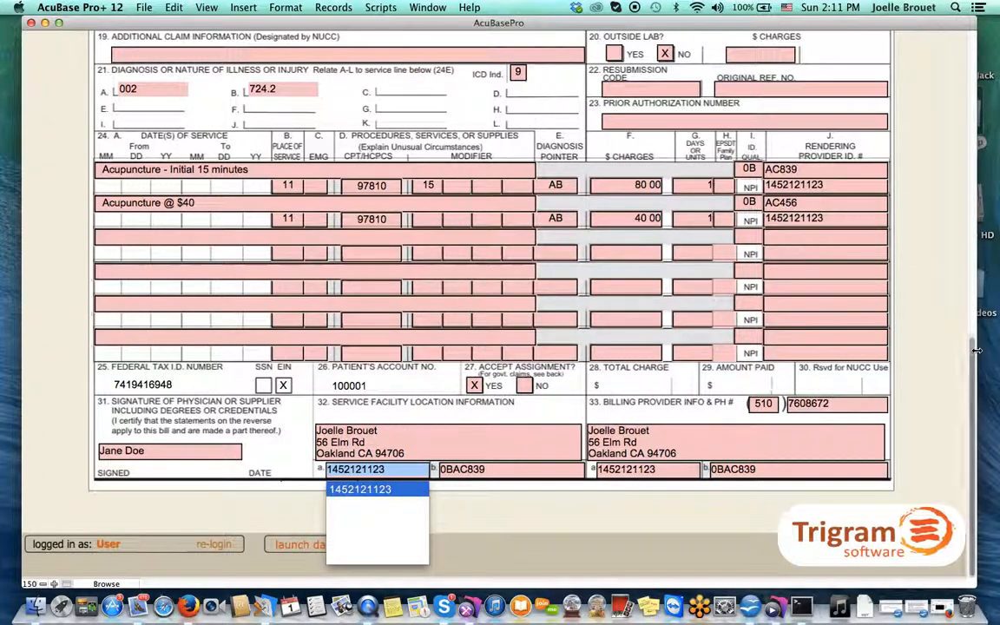
- Review the contact details and company ID choices for Insurance/Payor 1, and view the Insurance/Payor 2 form preferences
scroll(938, 116, up, 5)
scroll(939, 115, up, 8)
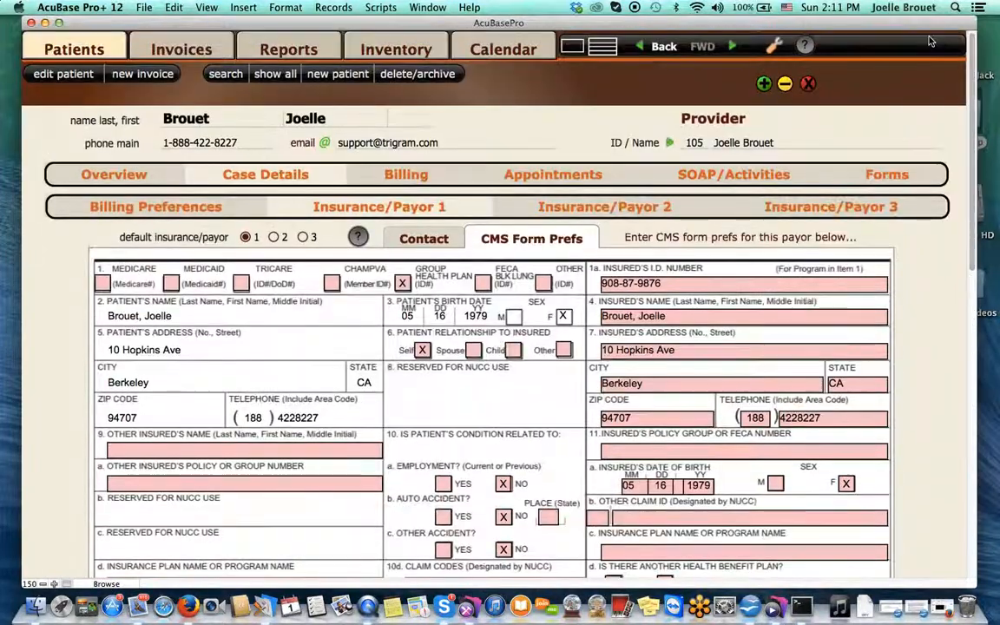
click(402, 239)
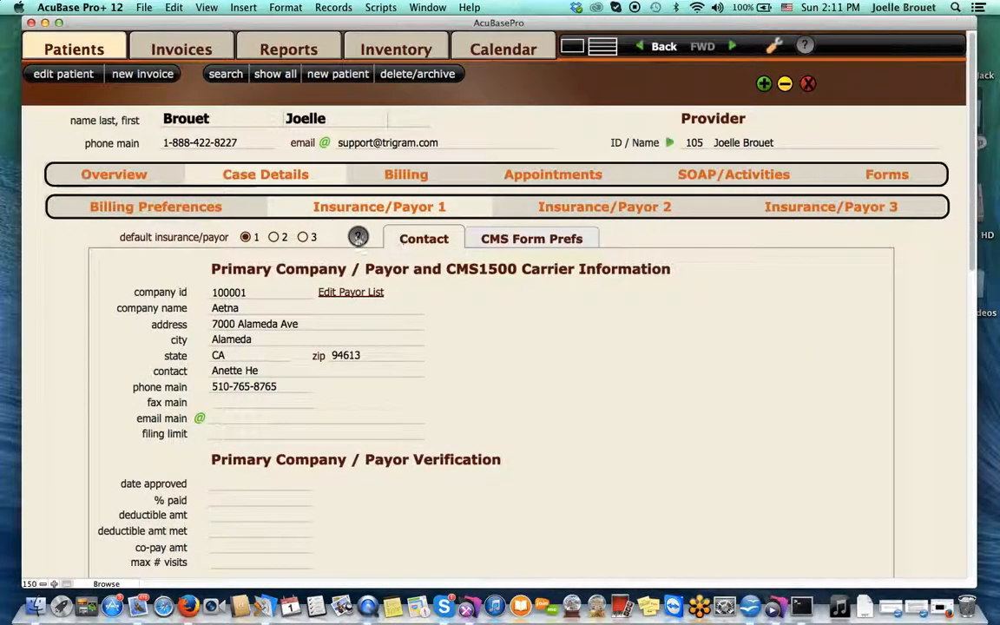
click(241, 296)
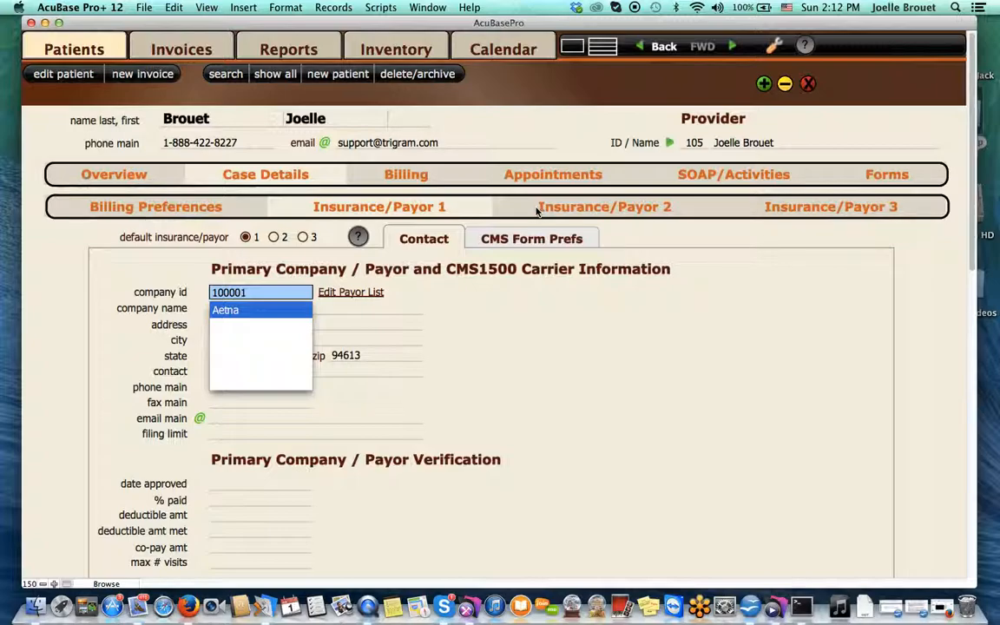
click(585, 214)
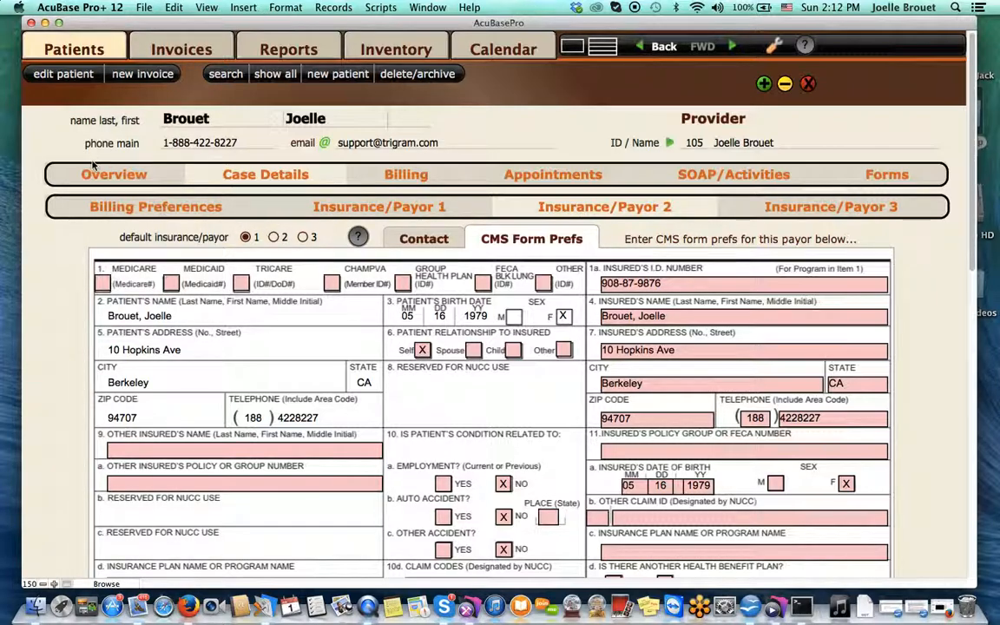
- Review the patient's list of cases, billing history with totals, and appointments
click(222, 181)
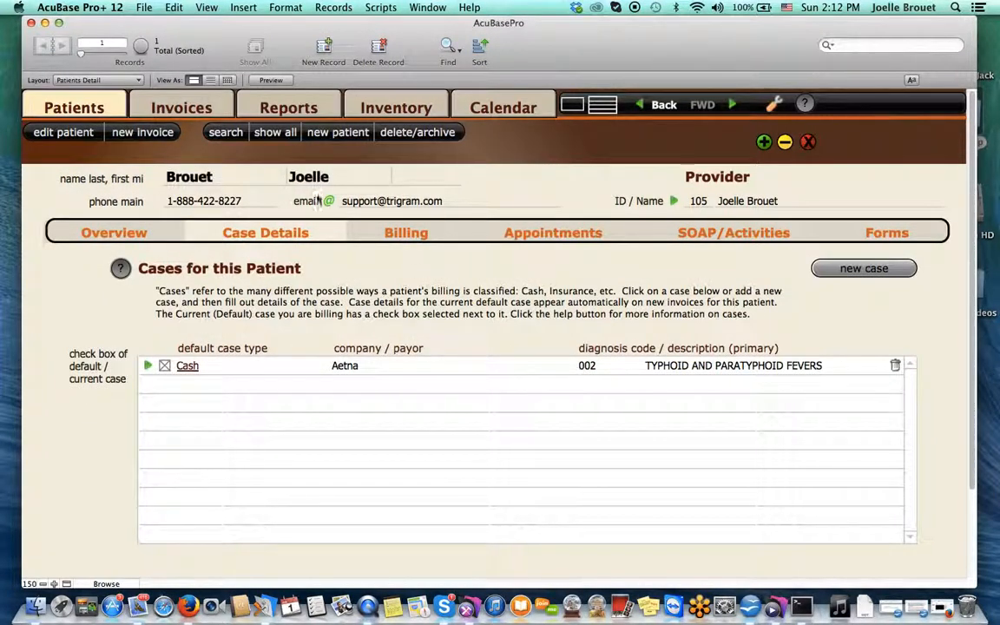
mouse_move(202, 177)
click(399, 234)
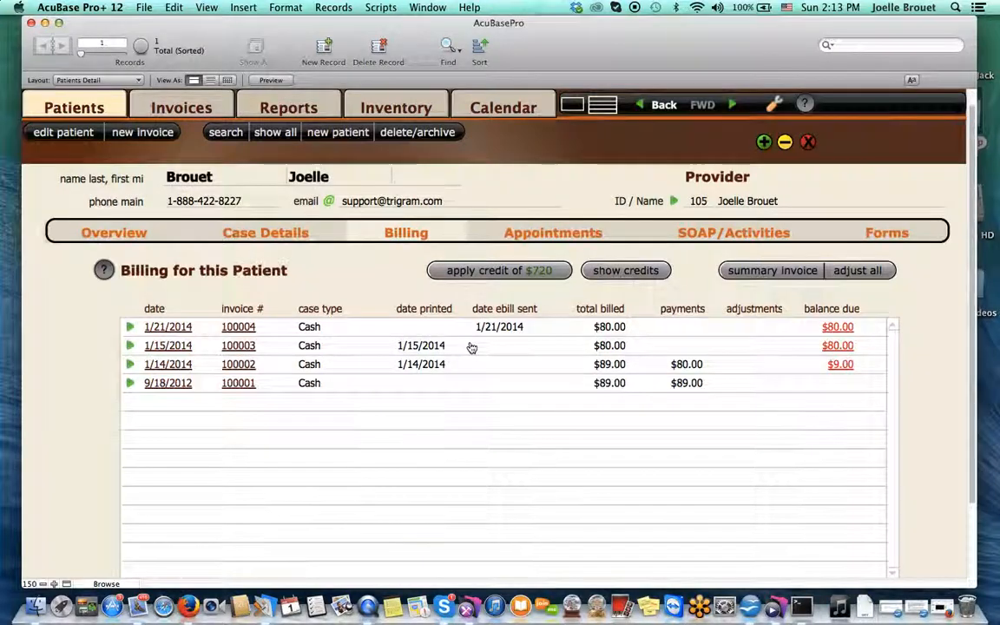
scroll(469, 334, down, 3)
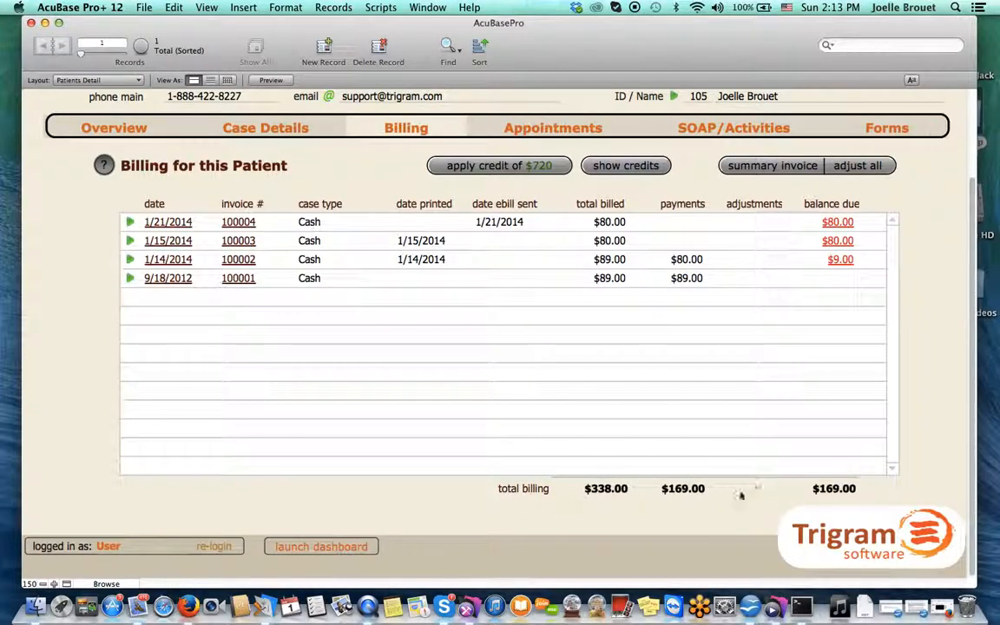
scroll(713, 374, up, 2)
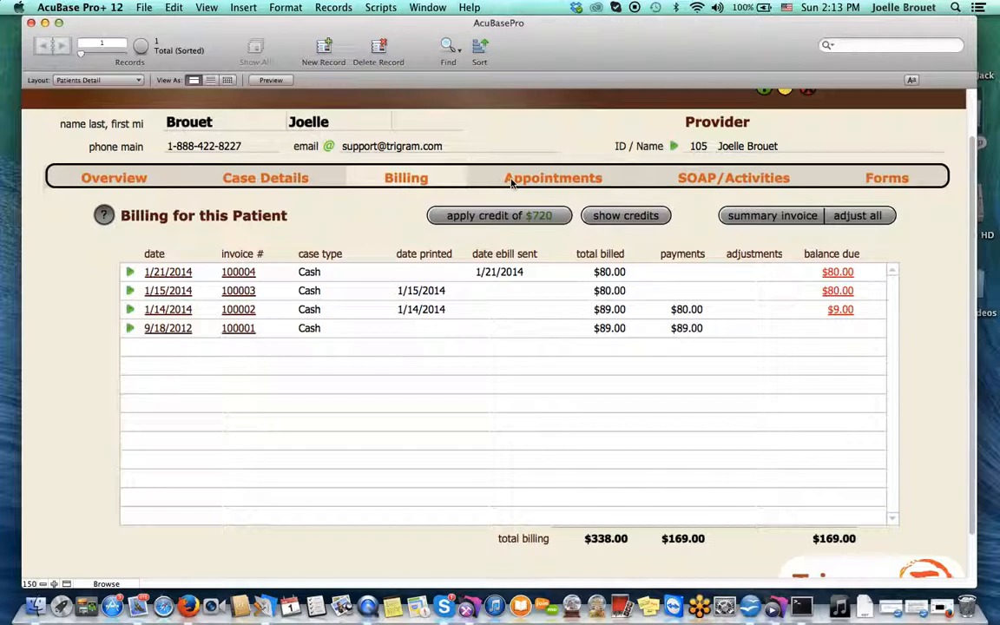
click(580, 178)
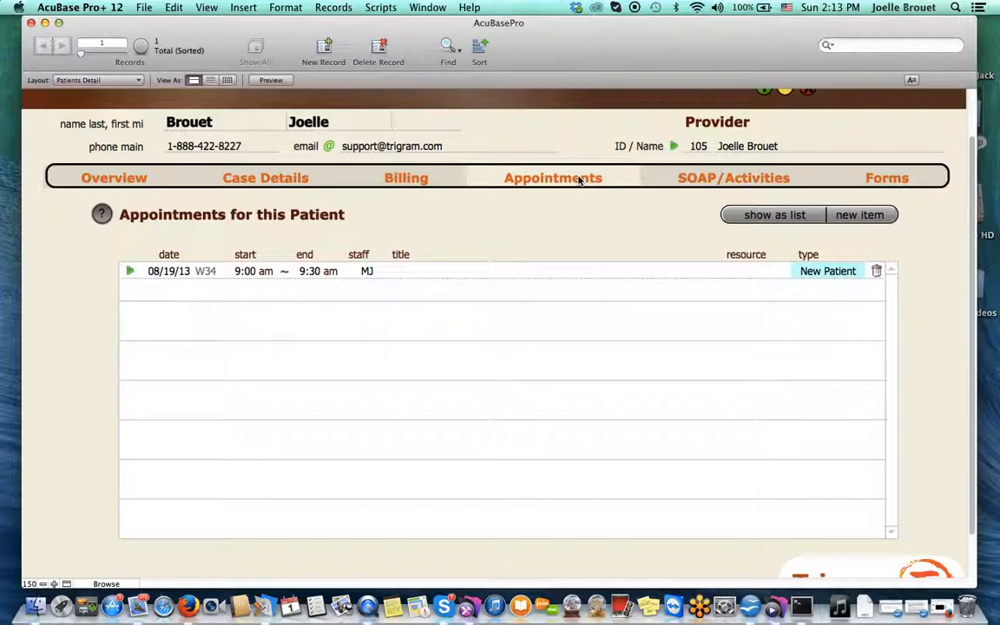
- Add a new Office Visit activity for the patient with "back ache" as the chief complaint, and return to the patient's activities
click(761, 179)
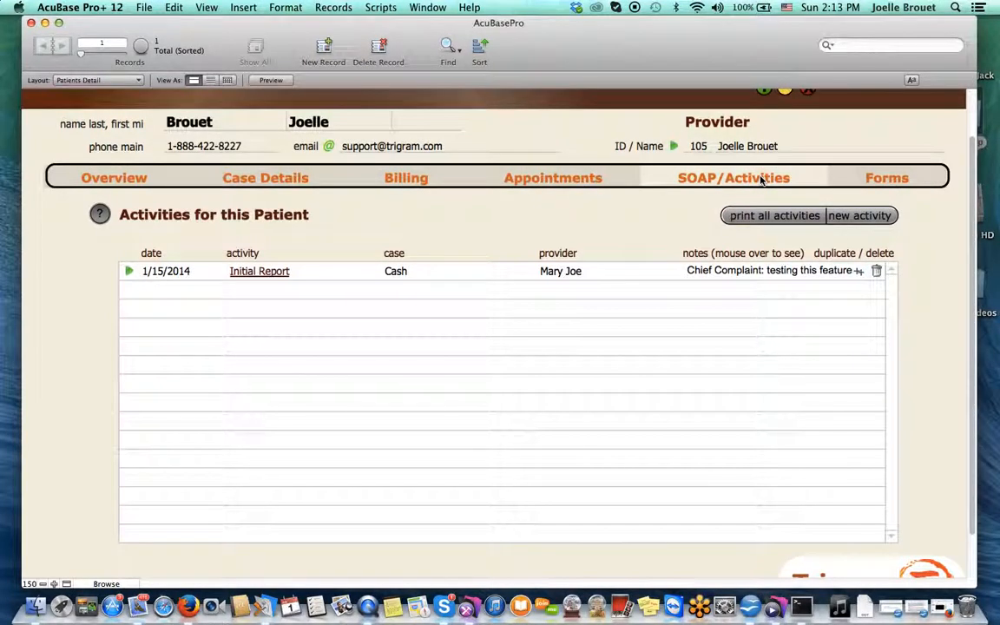
click(859, 216)
click(167, 191)
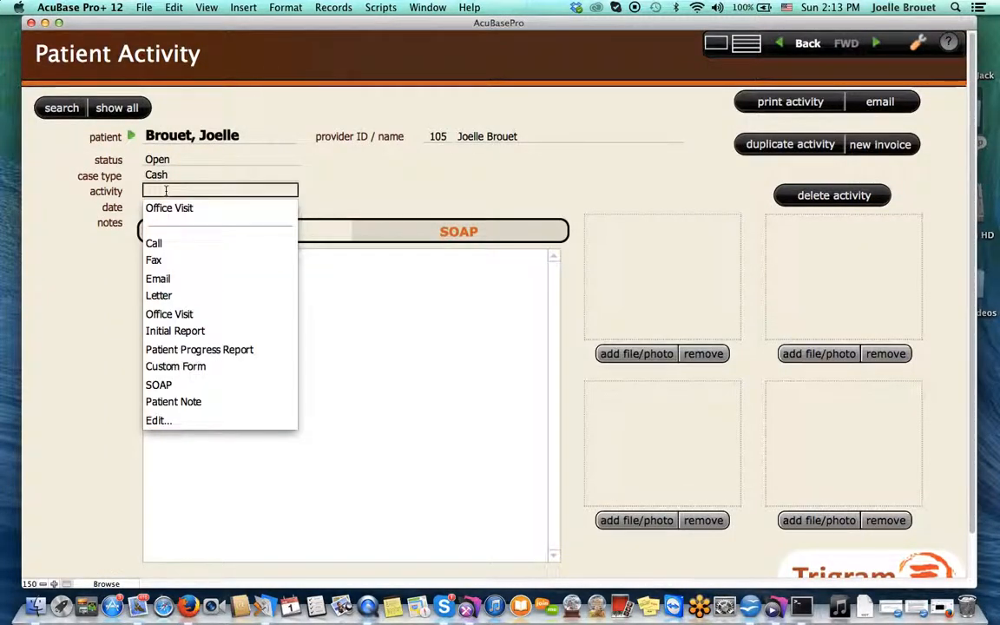
click(162, 315)
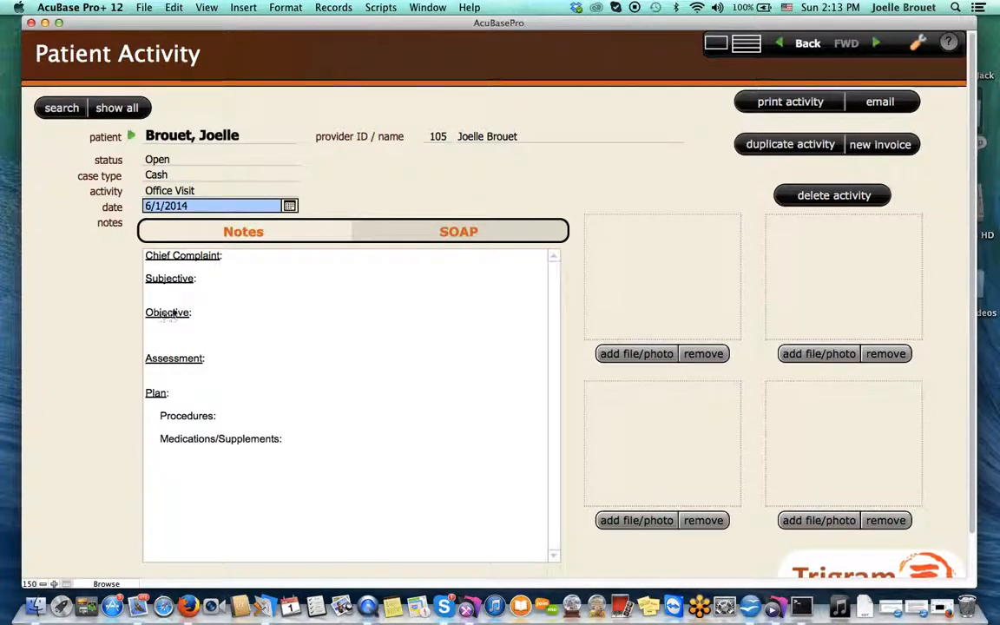
click(250, 256)
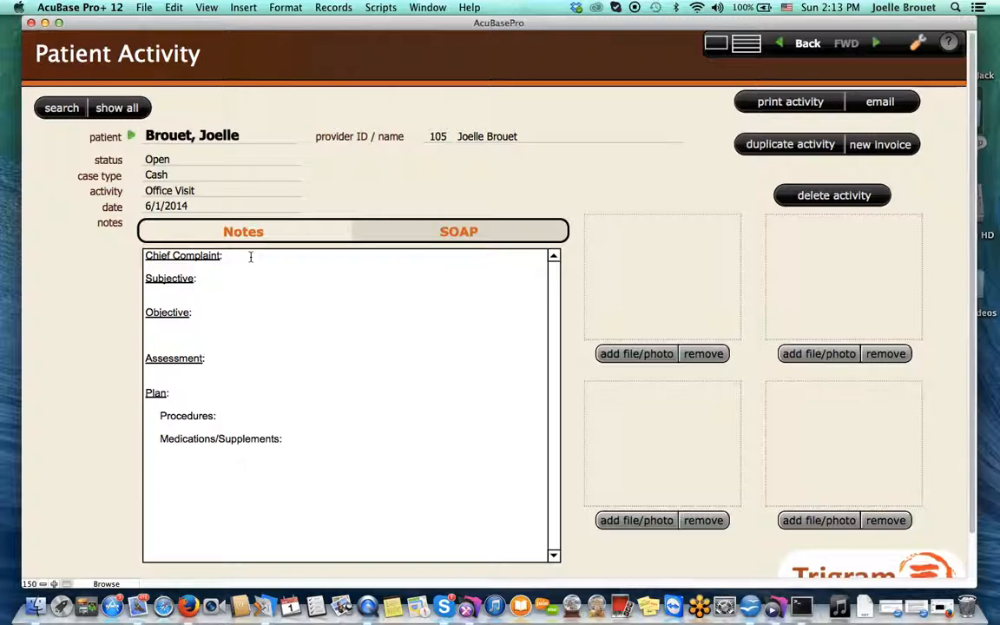
text(back ache)
click(807, 43)
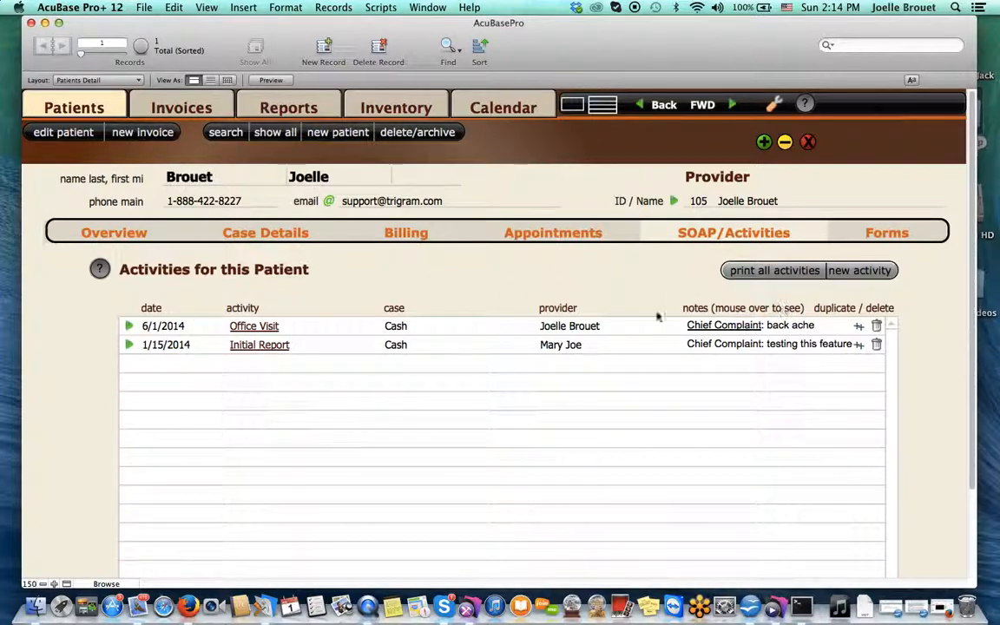
- Open the patient's Office Visit activity with the back ache complaint and duplicate it
click(242, 326)
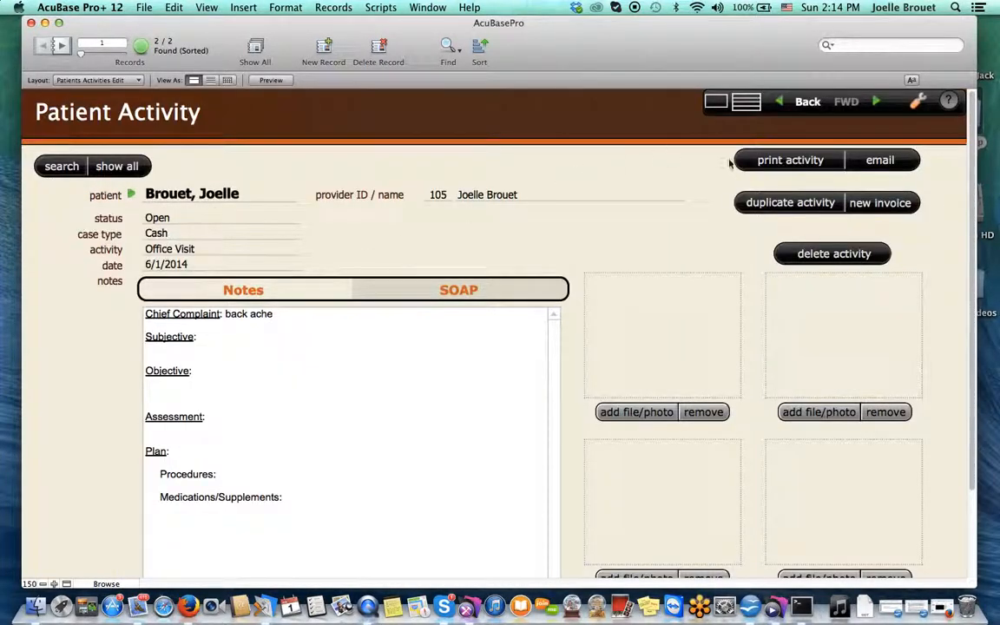
click(756, 202)
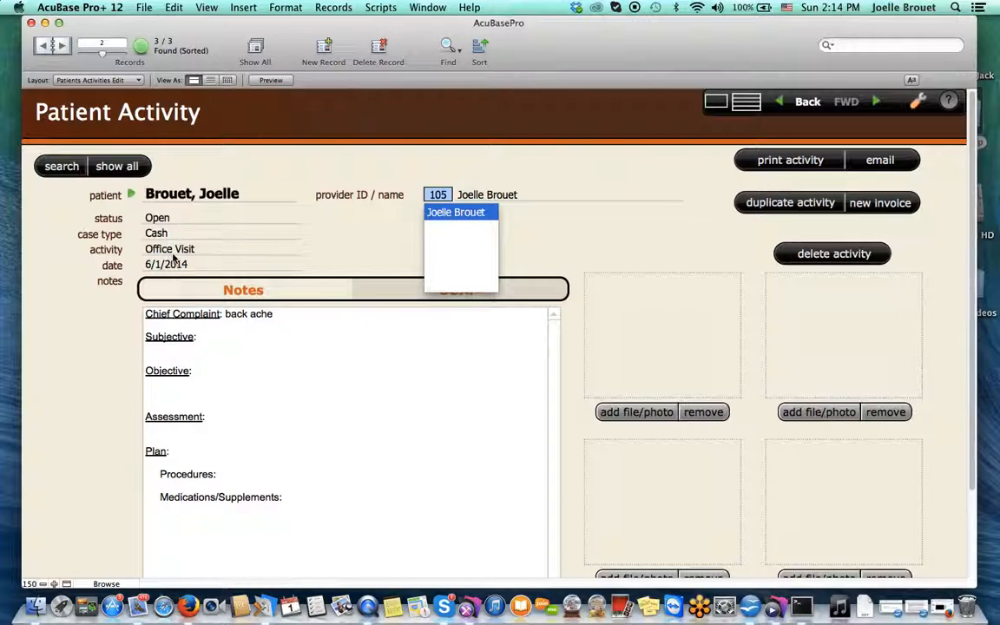
click(281, 338)
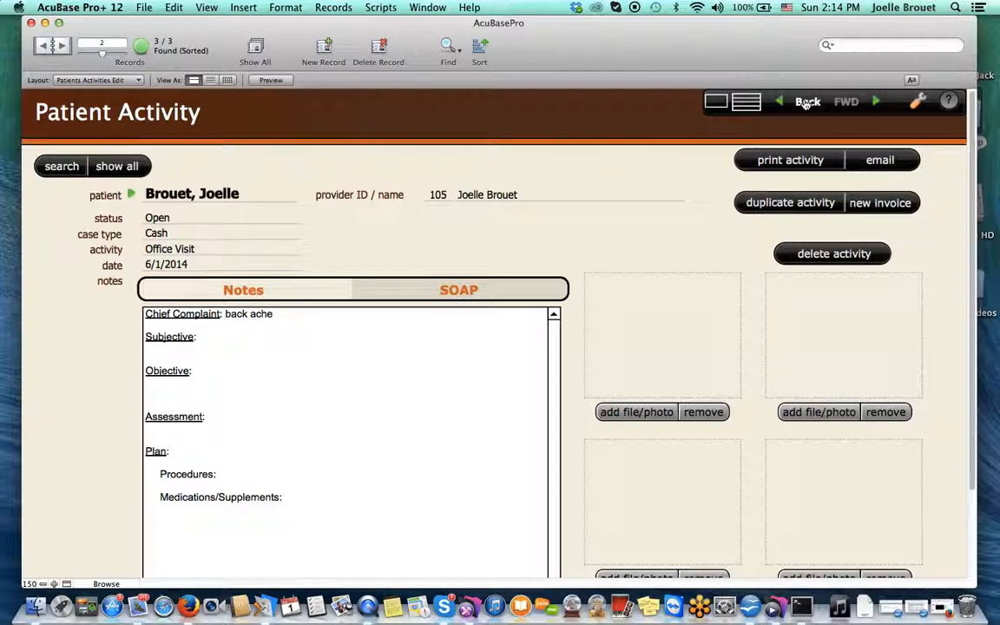
- Preview the back ache Office Visit activity in the Distributed print format, and return to the activity record
click(793, 162)
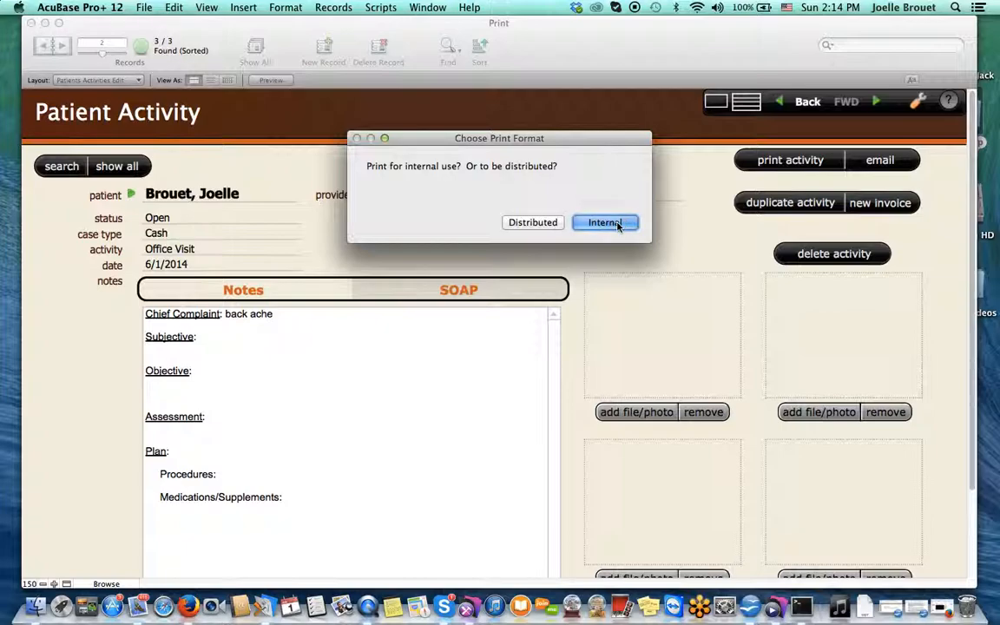
click(552, 224)
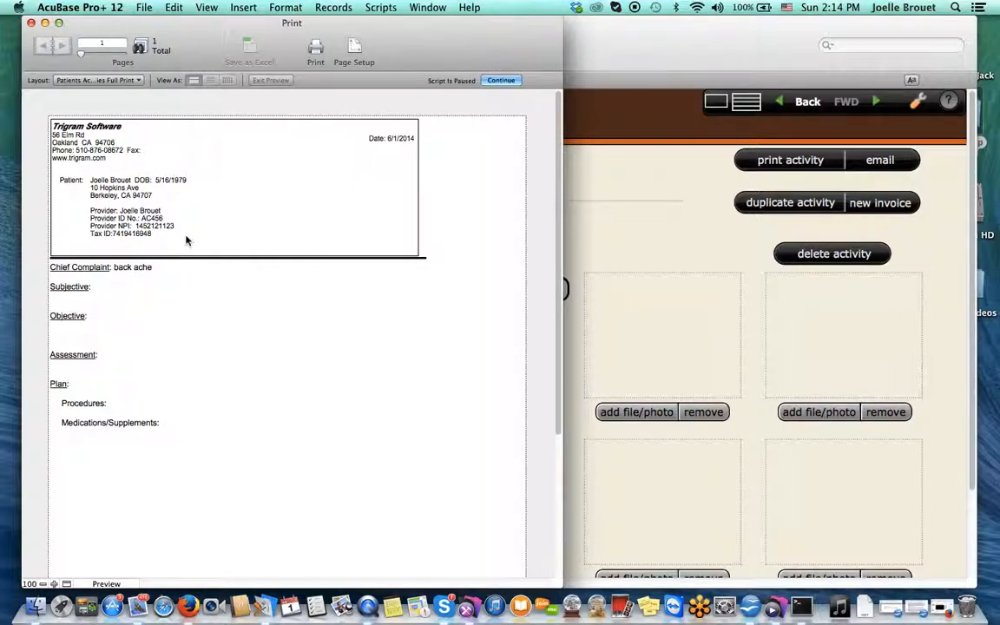
click(494, 81)
click(557, 318)
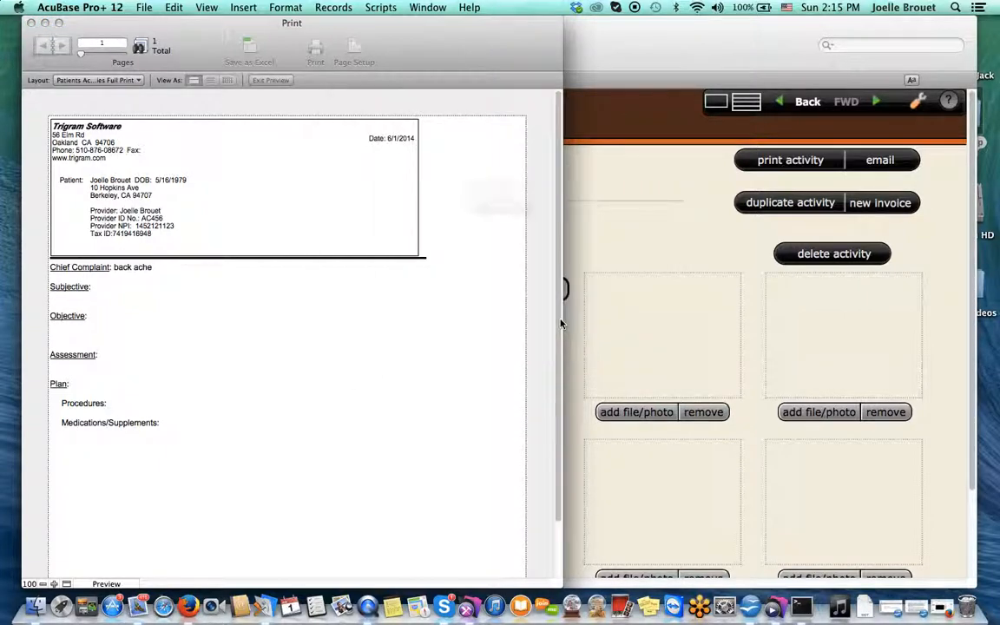
click(564, 251)
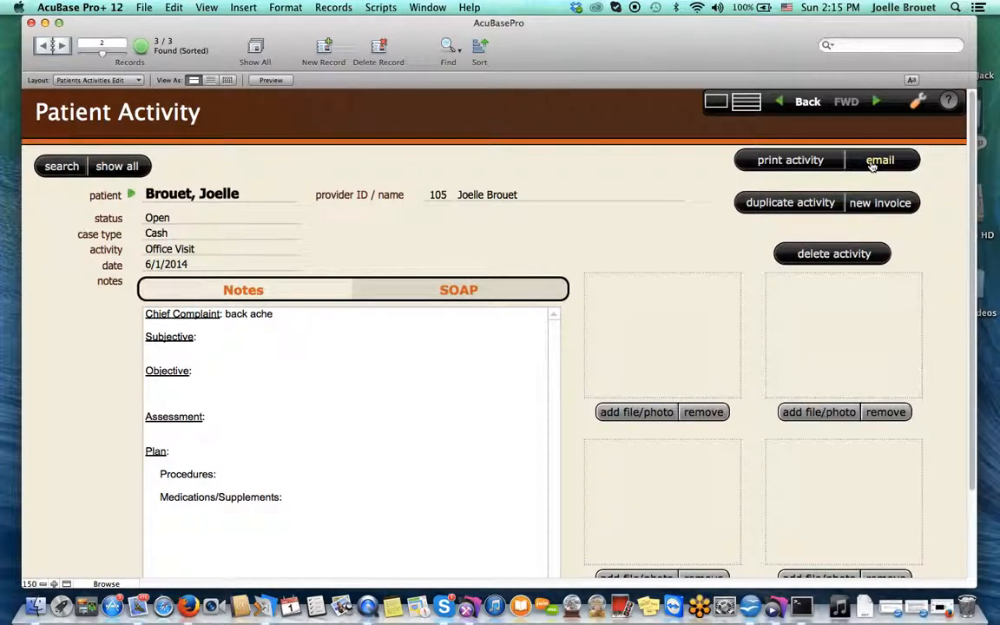
- Return to the patient's activities and delete the Initial Report activity dated 1/15/2014
click(807, 102)
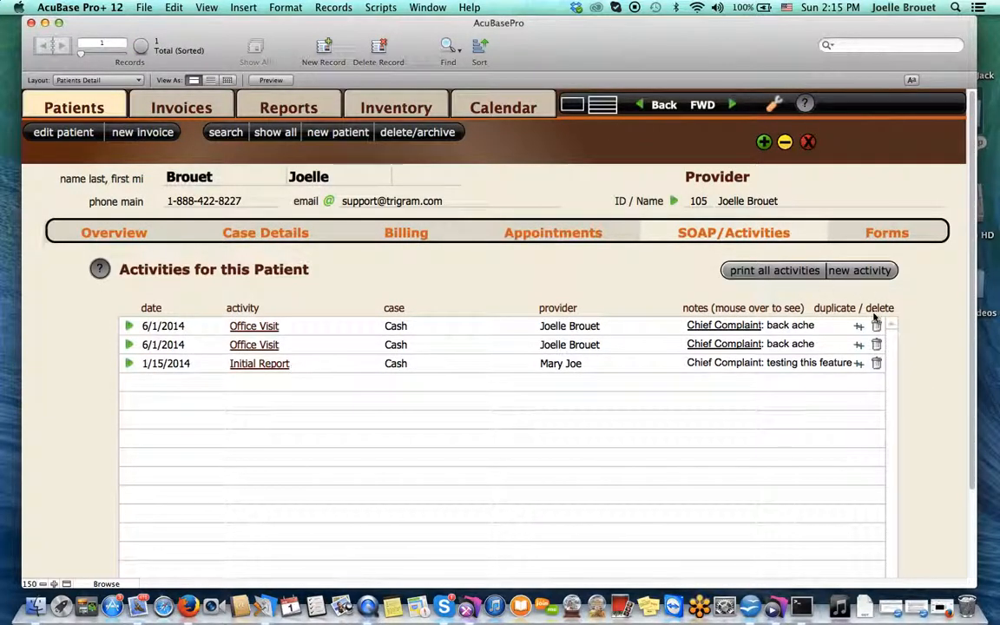
click(876, 364)
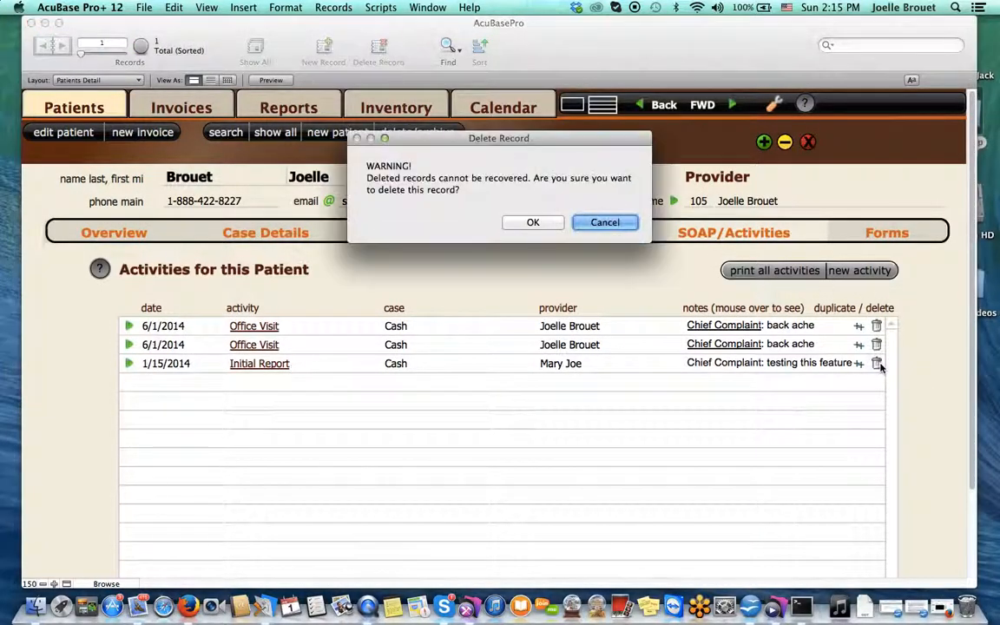
click(533, 223)
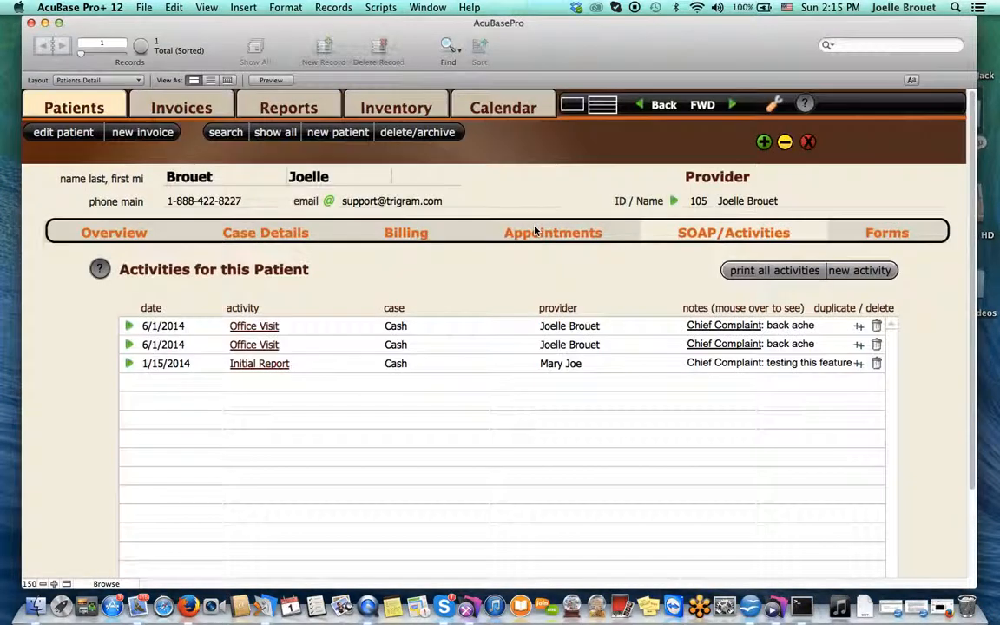
- Preview the HIPAA Consent for Payment, Treatment, and Operations (PTO) form for the patient, and look at its email subject field
click(881, 237)
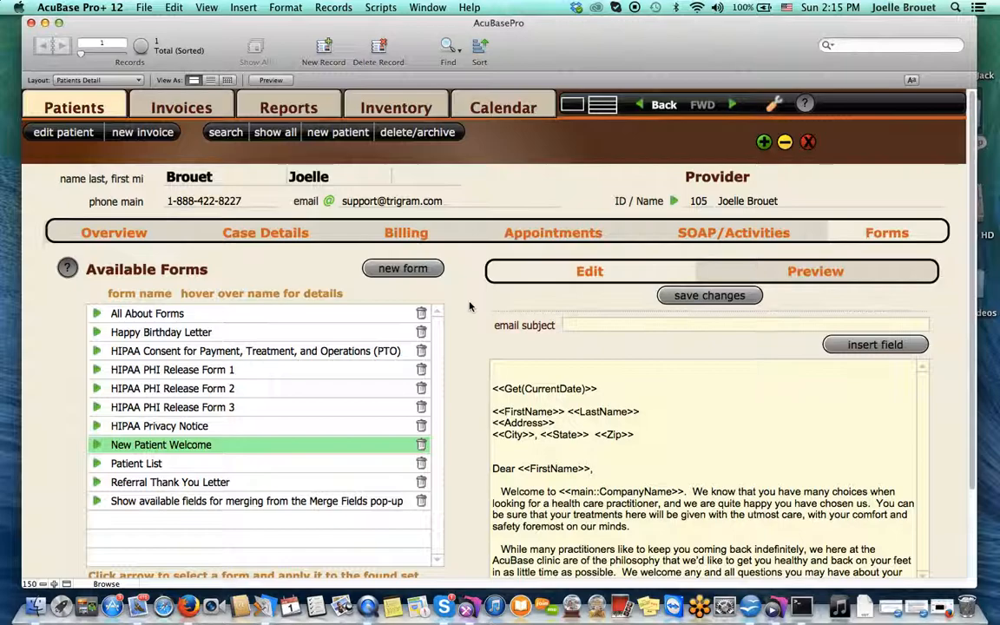
click(96, 352)
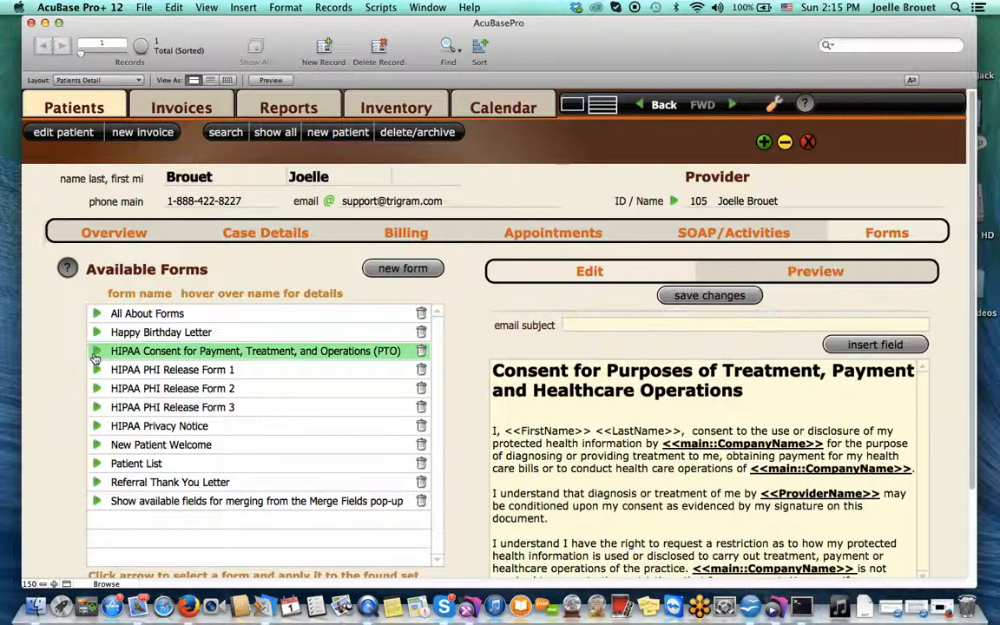
click(756, 280)
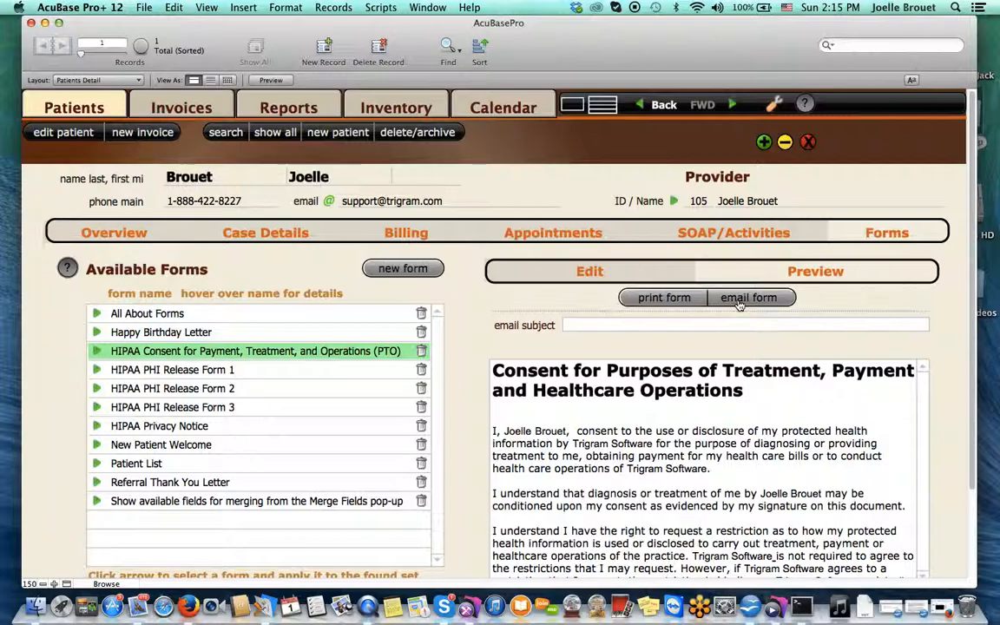
click(701, 324)
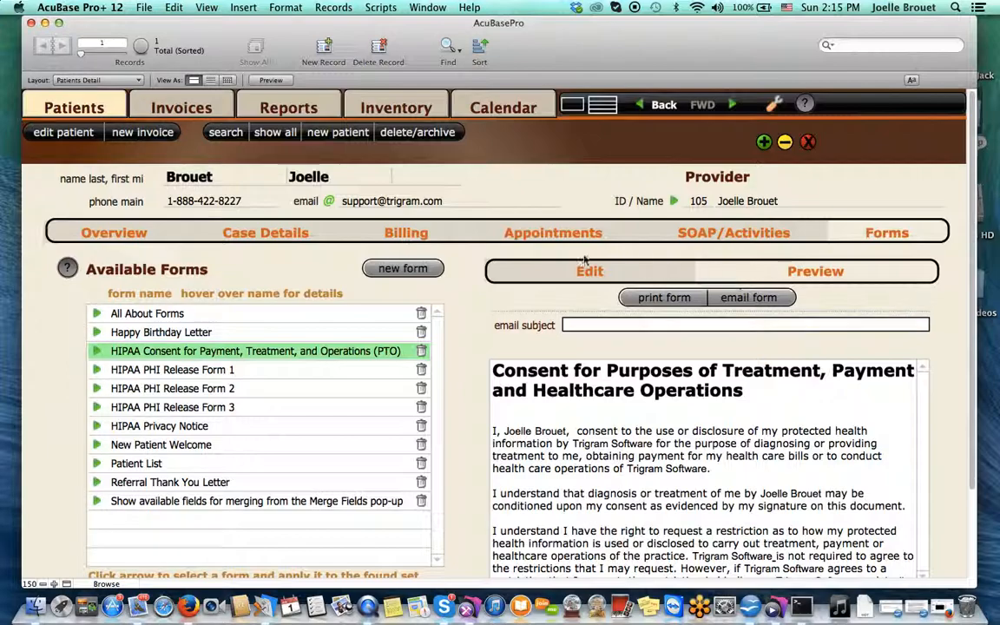
click(448, 287)
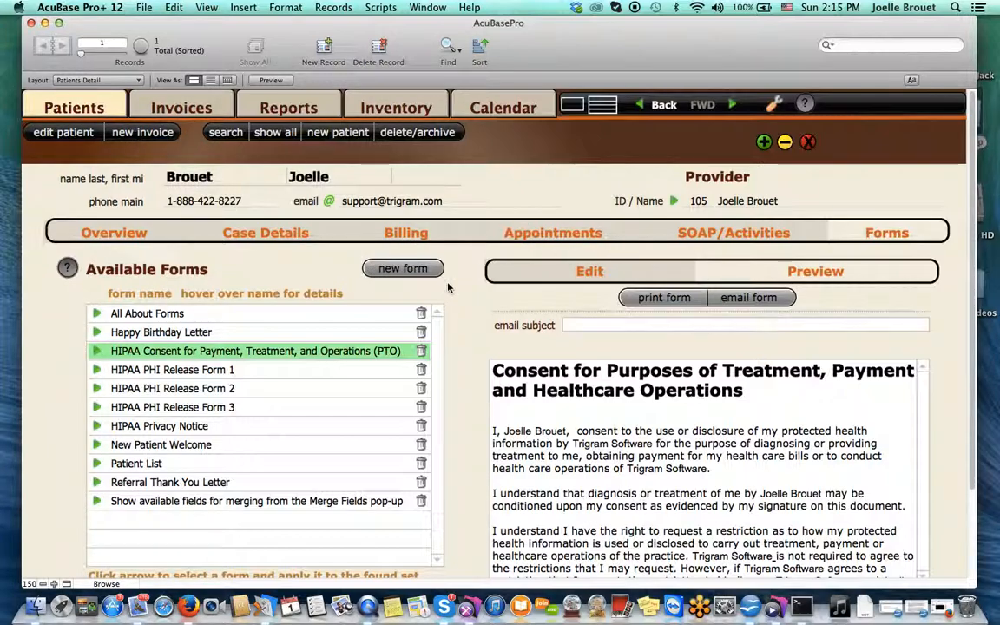